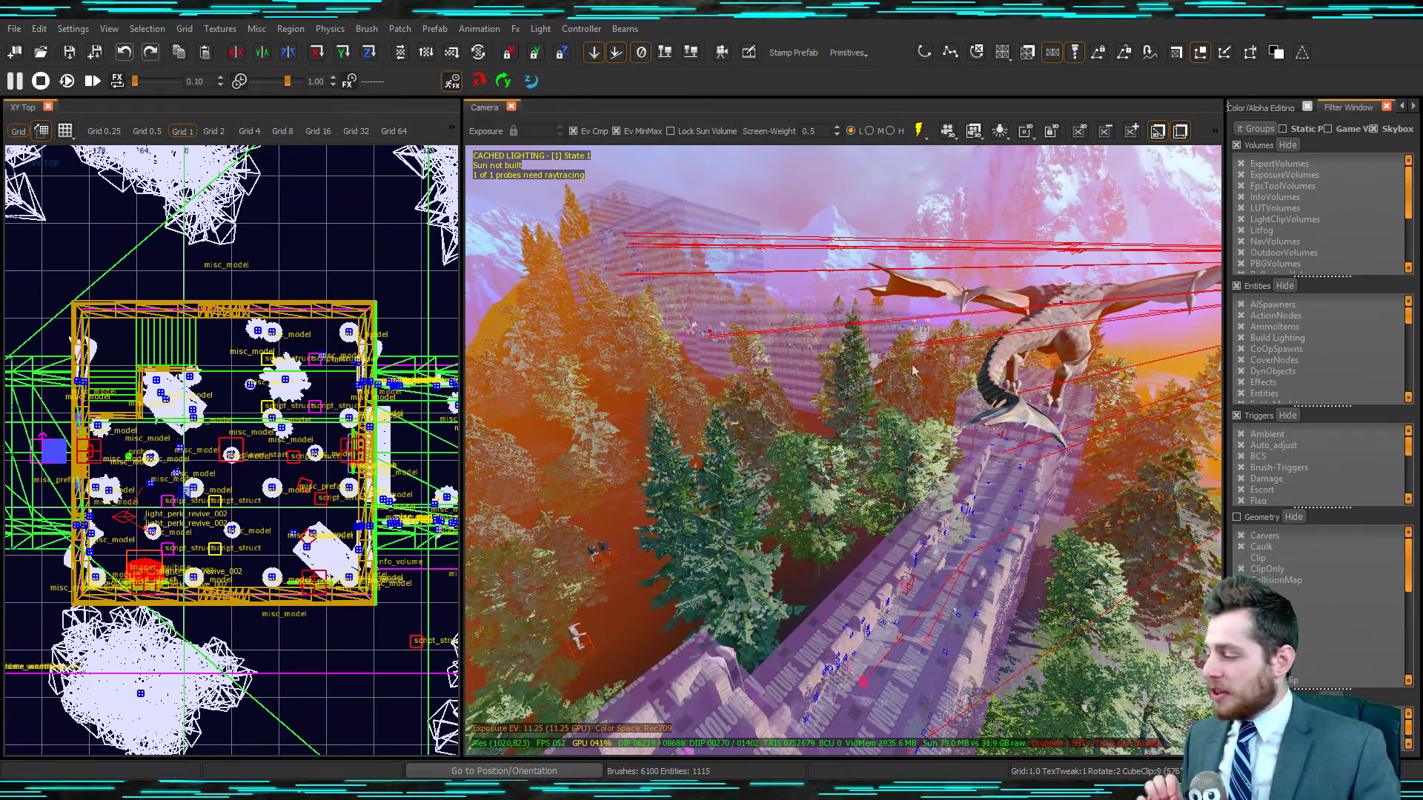
- Switch to the browser and review the Setting Up Respawn Points wiki page, from the download line to the contributors
{"action": "key", "text": "alt+Tab"}
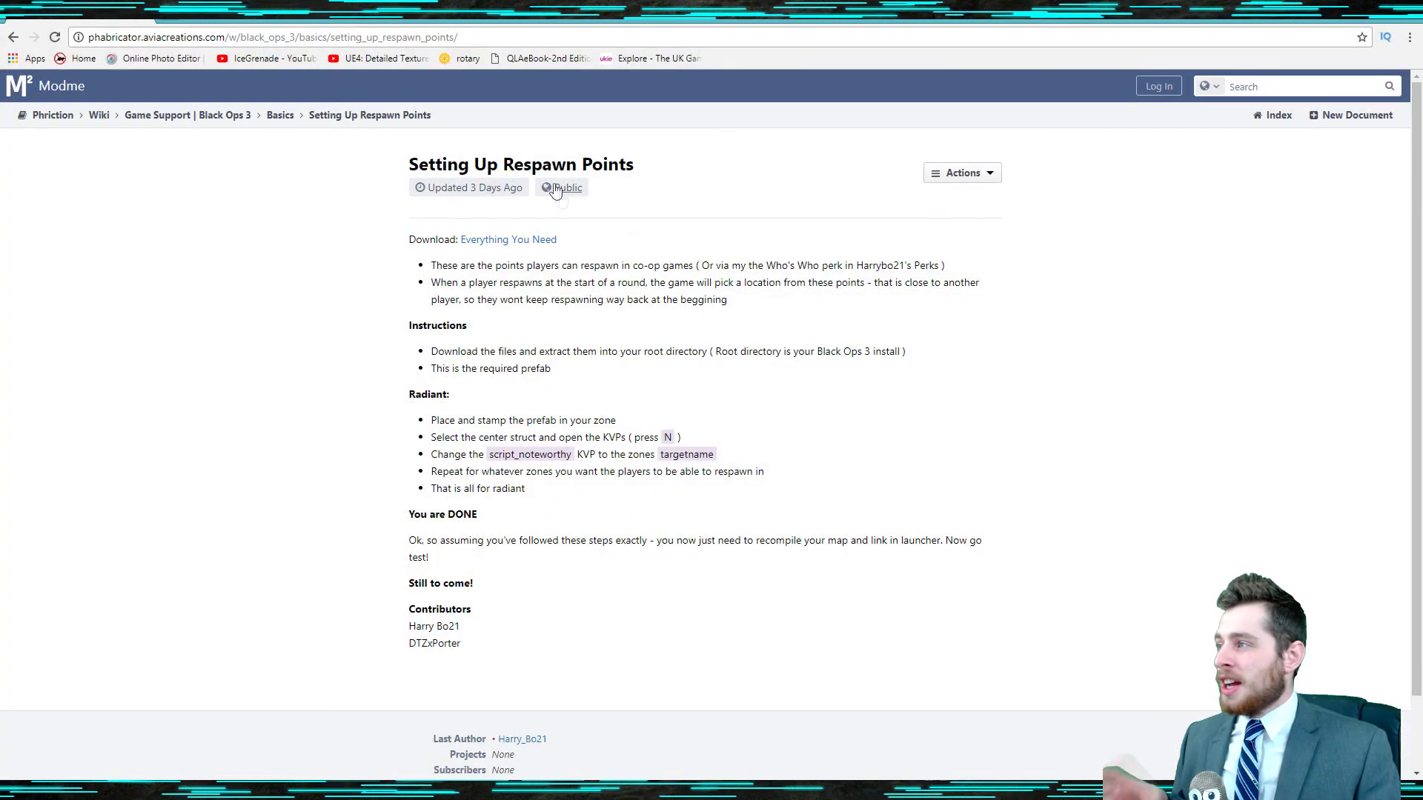
{"action": "left_click_drag", "start_coordinate": [411, 160], "coordinate": [816, 540]}
{"action": "left_click_drag", "start_coordinate": [475, 644], "coordinate": [436, 626]}
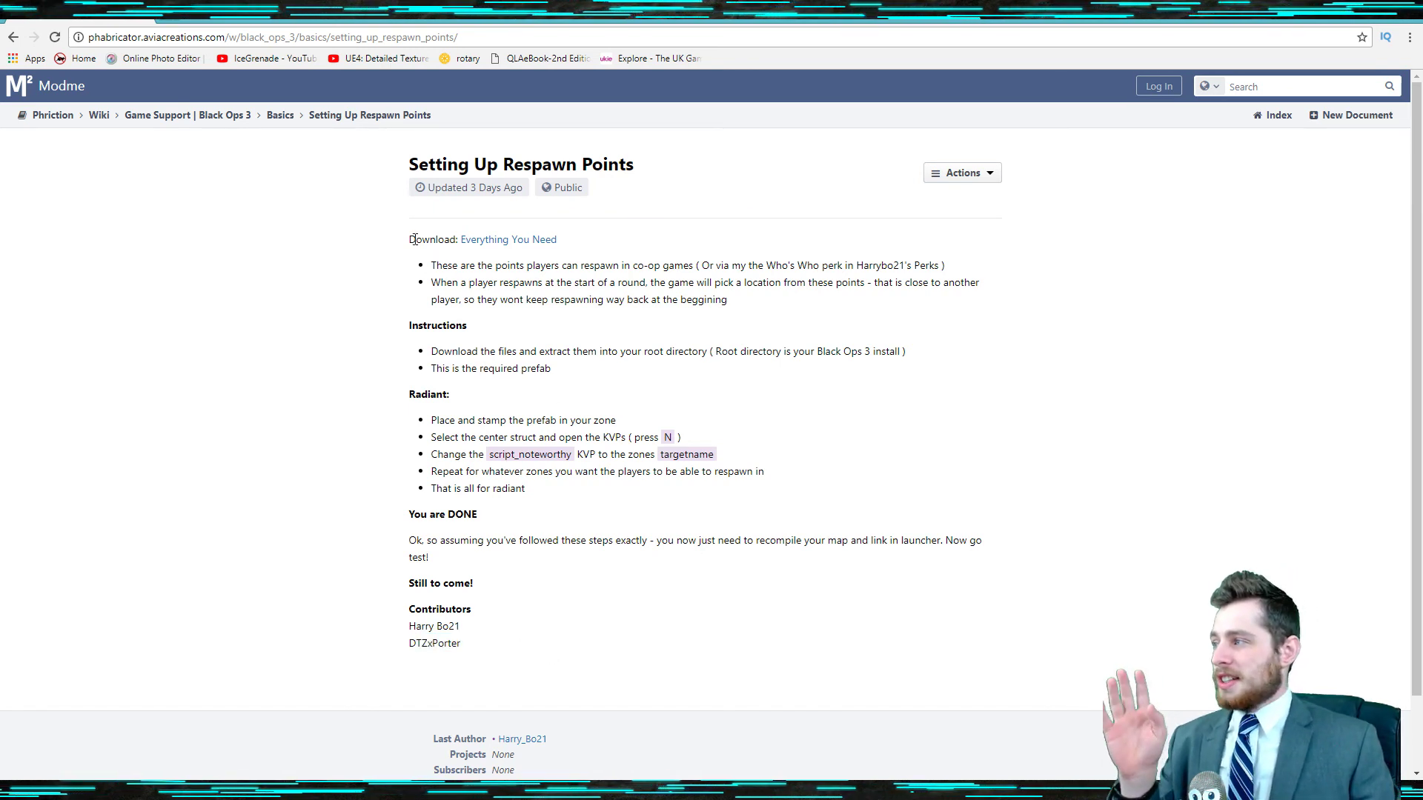
{"action": "left_click_drag", "start_coordinate": [410, 238], "coordinate": [760, 603]}
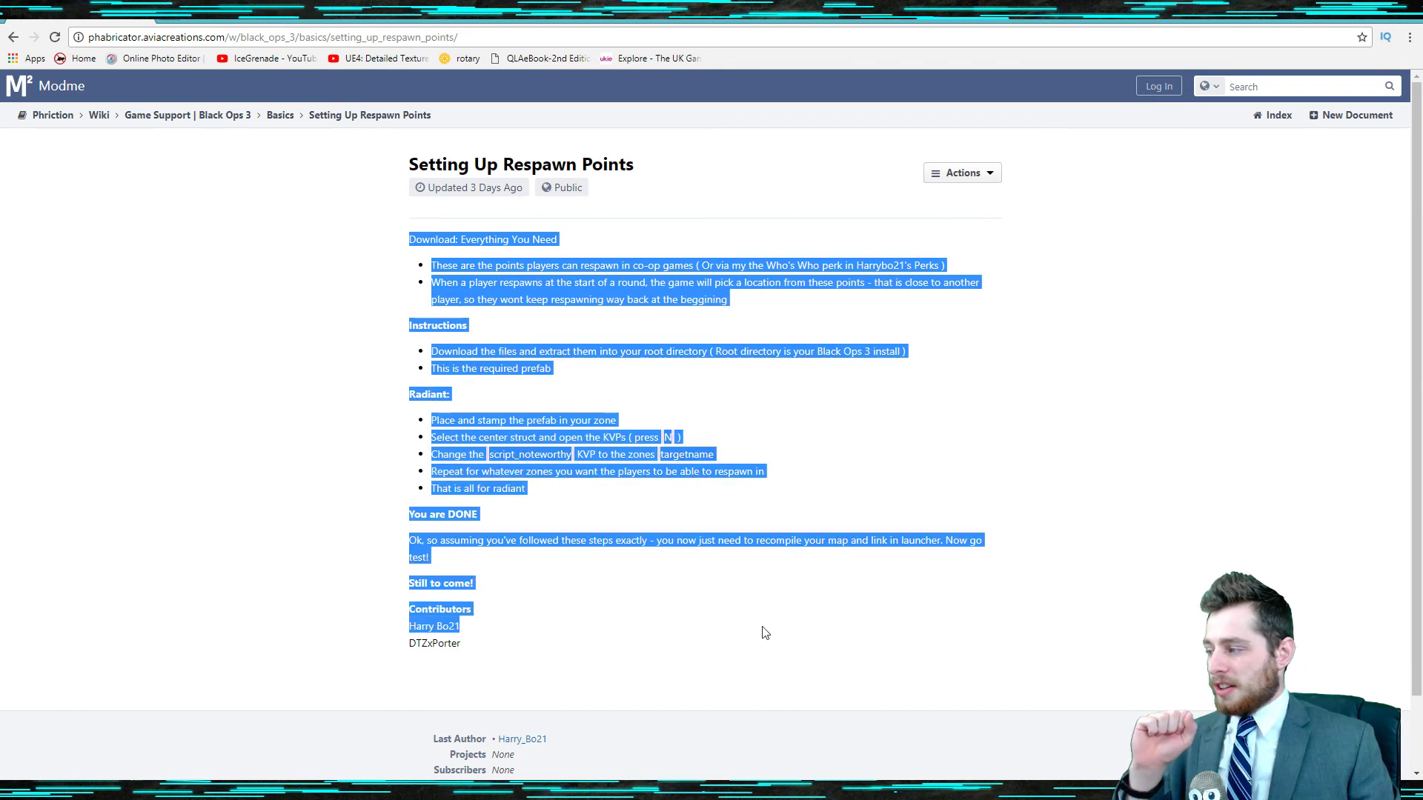
{"action": "left_click", "coordinate": [506, 654]}
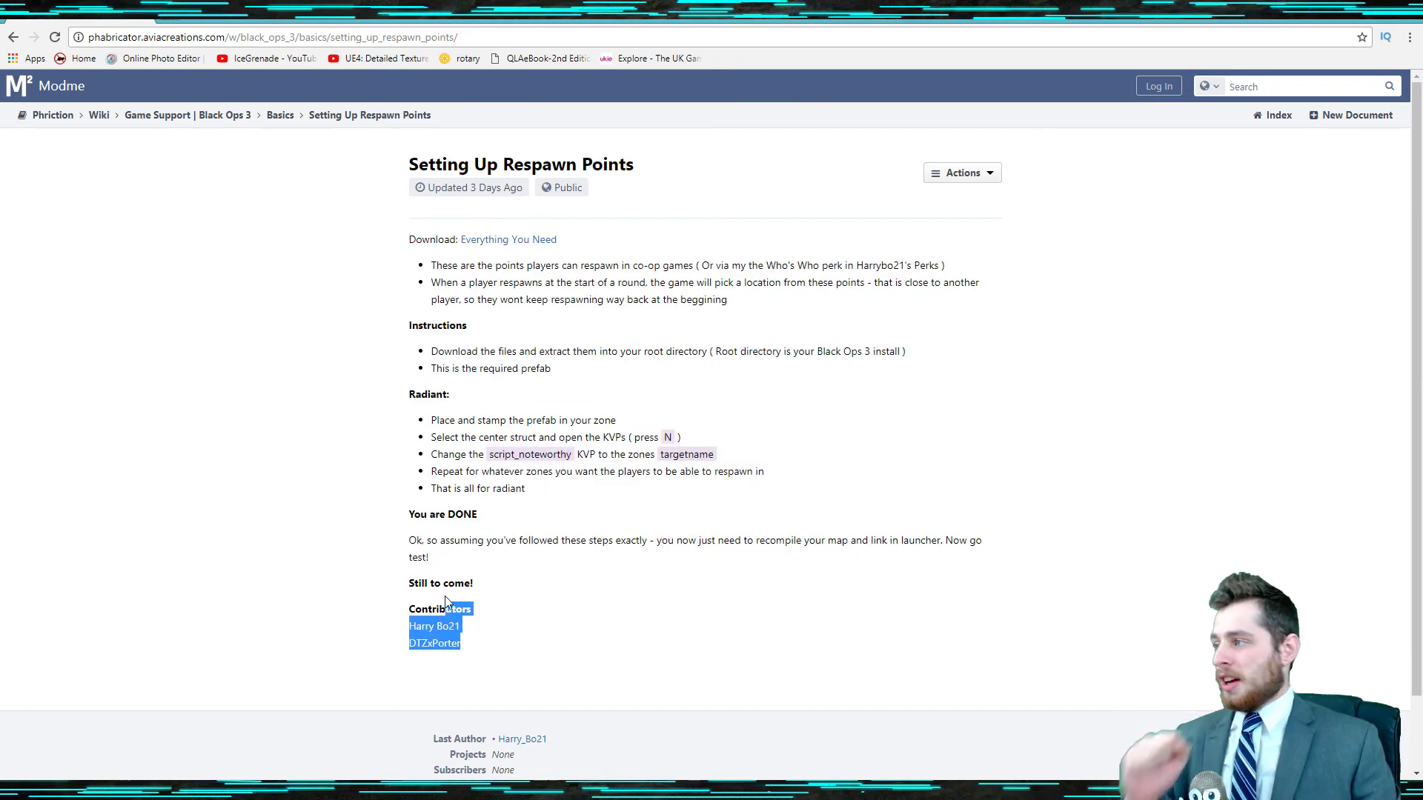
{"action": "left_click", "coordinate": [674, 340]}
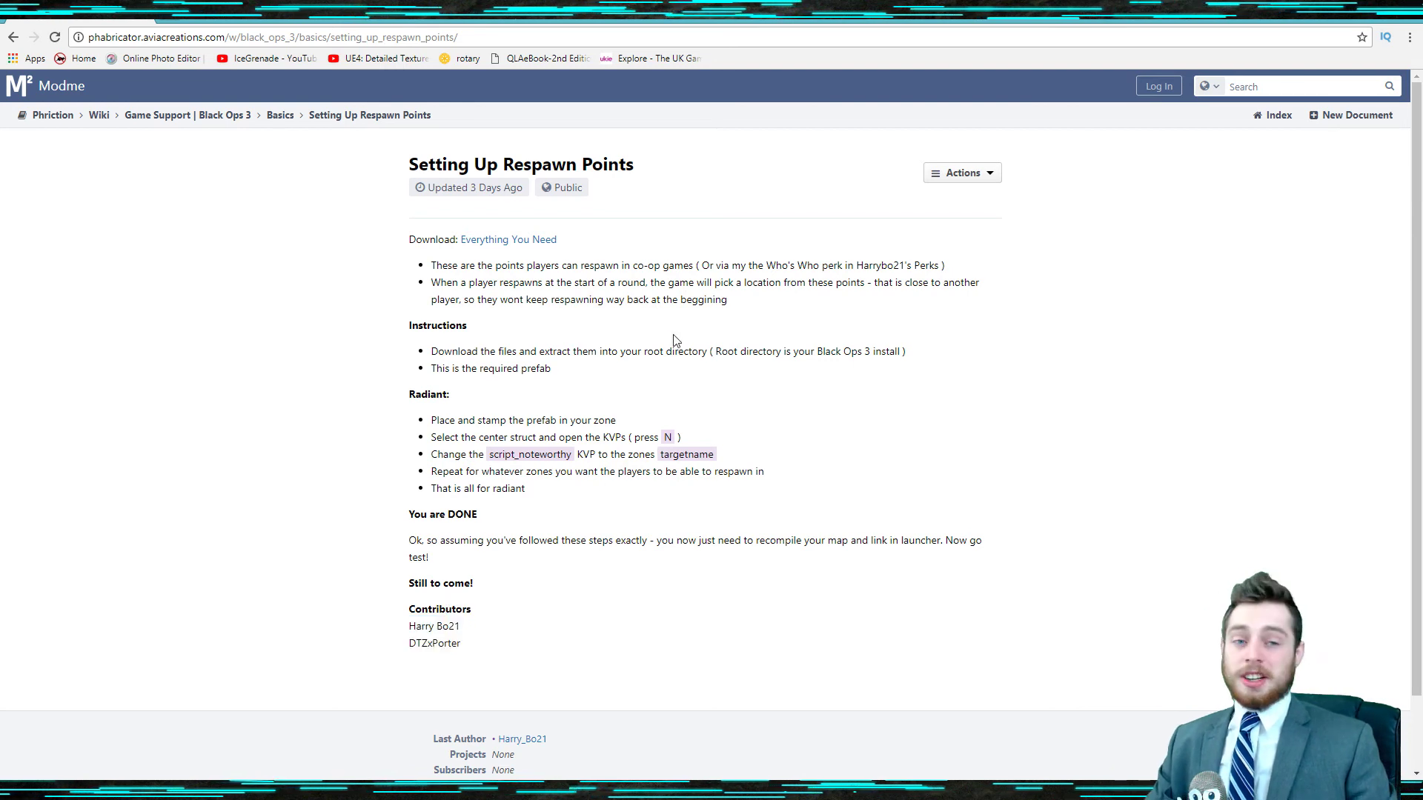
- Open the guide's Everything You Need download page and check the name of the offered file
{"action": "left_click", "coordinate": [506, 240]}
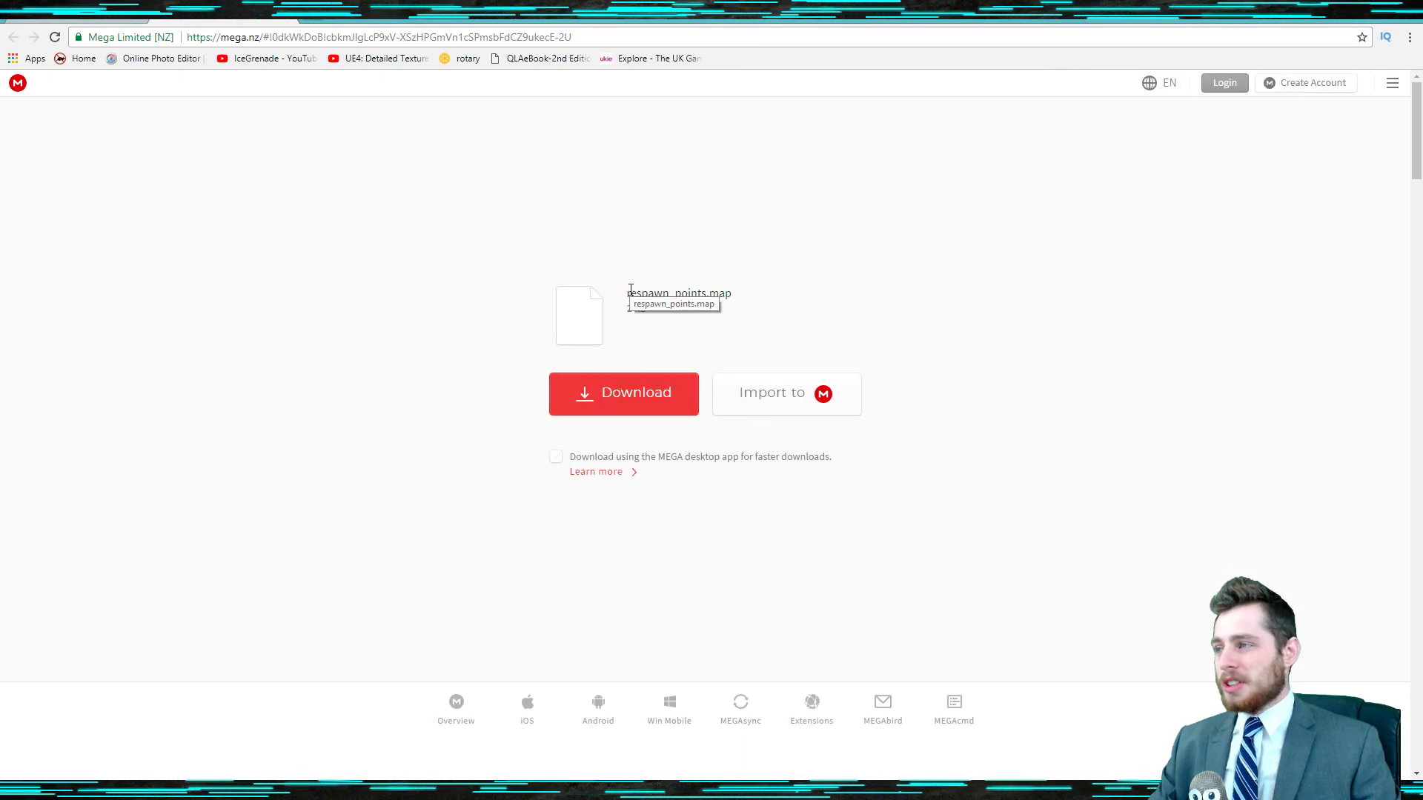
{"action": "left_click_drag", "start_coordinate": [627, 293], "coordinate": [759, 298]}
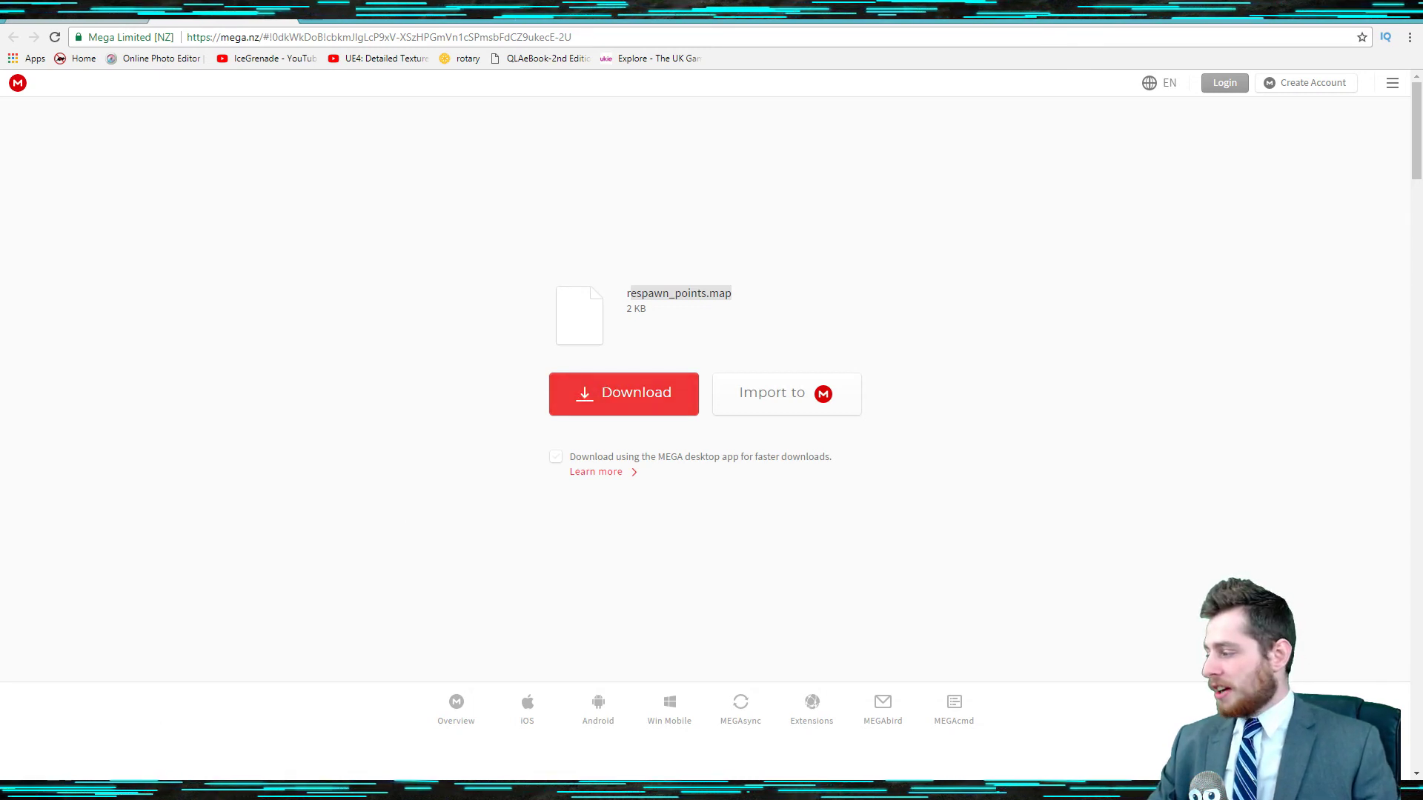
- Open a file explorer window on the Call of Duty Black Ops III folder and go to map_source\_prefabs\custom
{"action": "key", "text": "super+e"}
{"action": "left_click", "coordinate": [142, 295]}
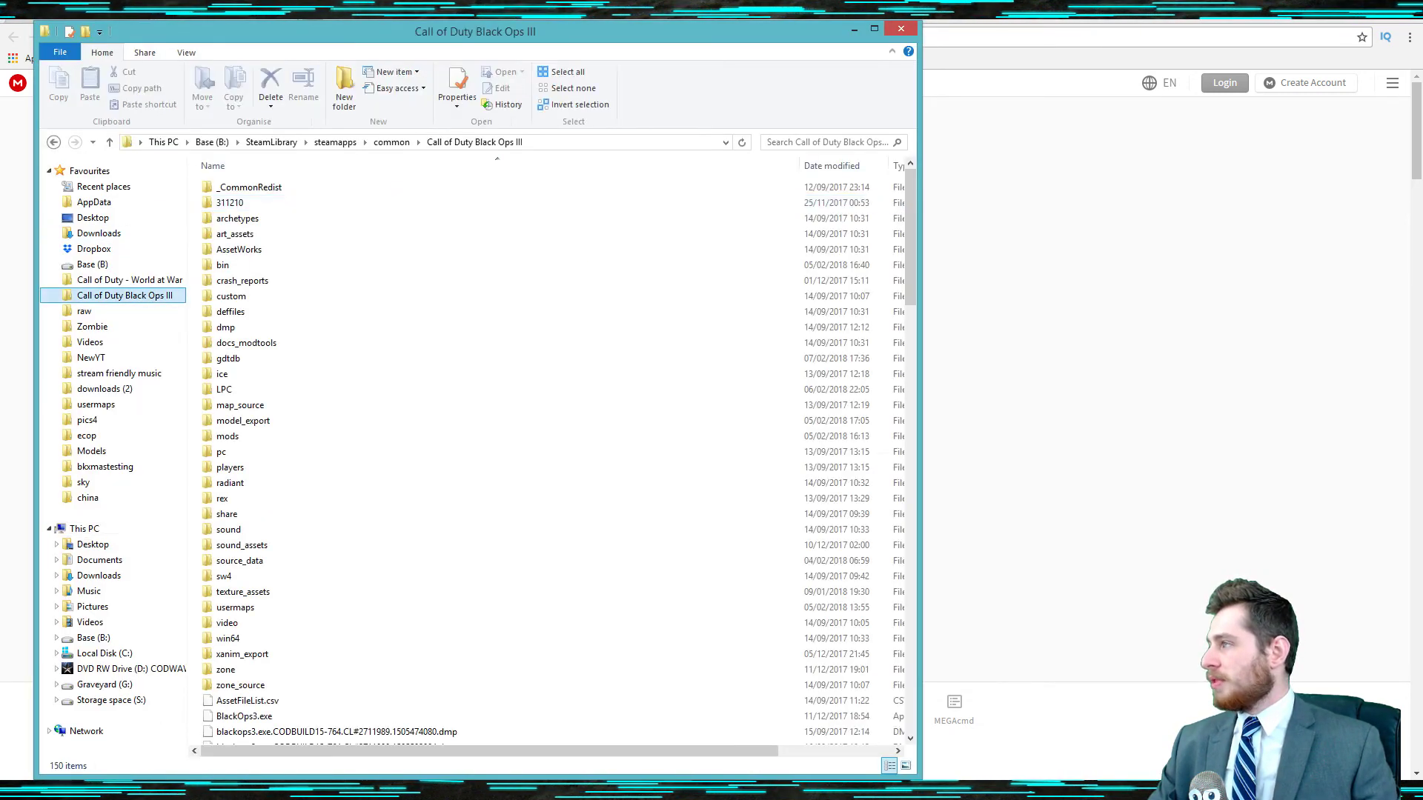
{"action": "left_click_drag", "start_coordinate": [554, 31], "coordinate": [908, 60]}
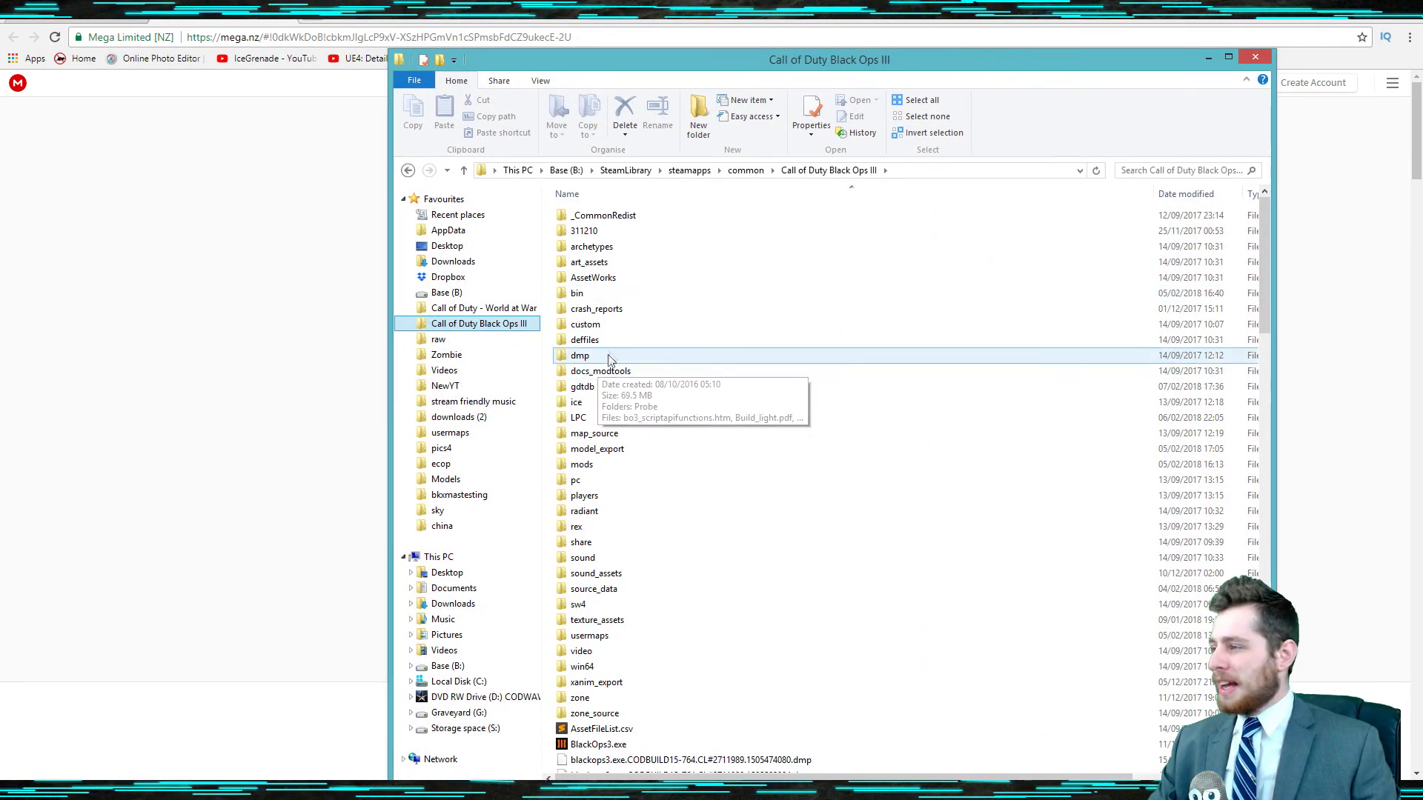
{"action": "double_click", "coordinate": [601, 437]}
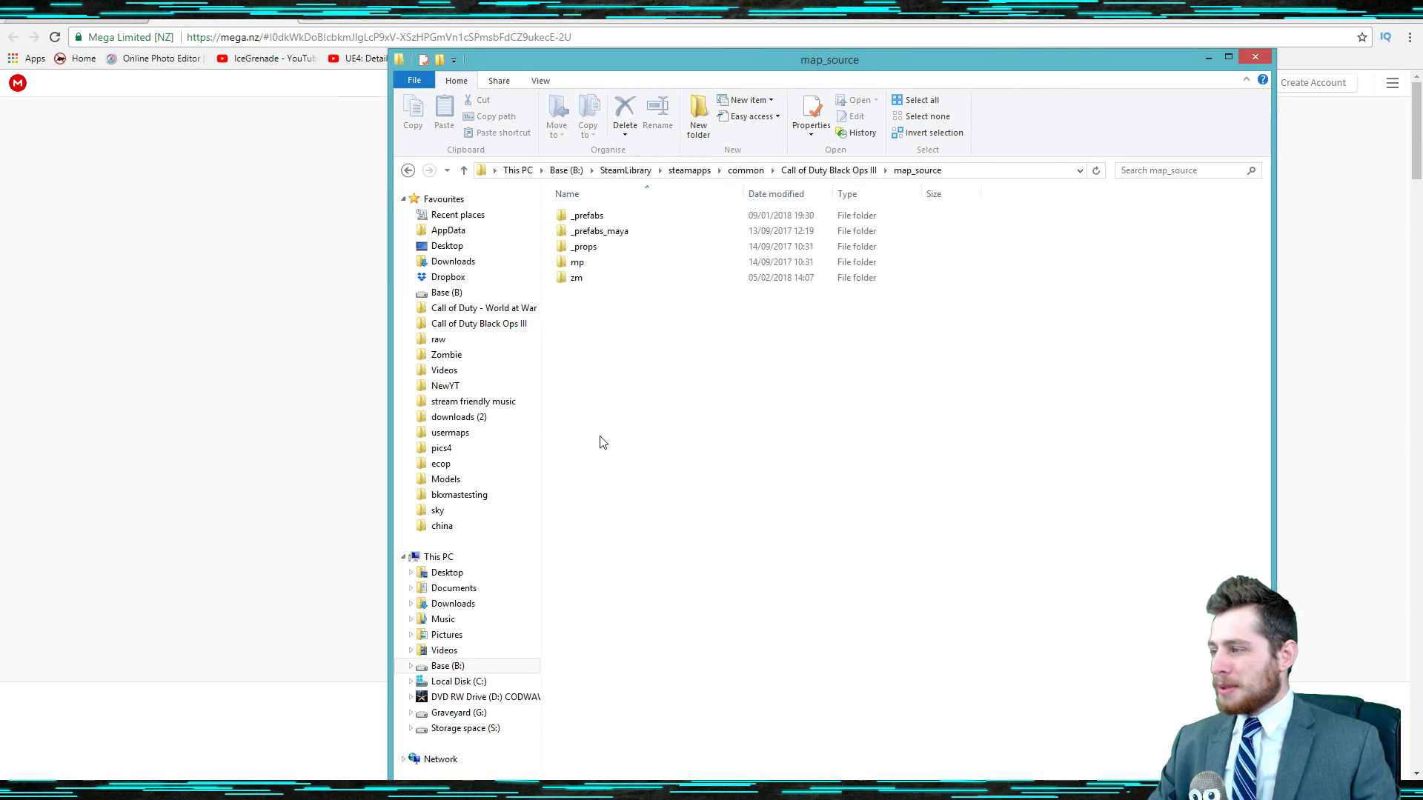
{"action": "double_click", "coordinate": [607, 219]}
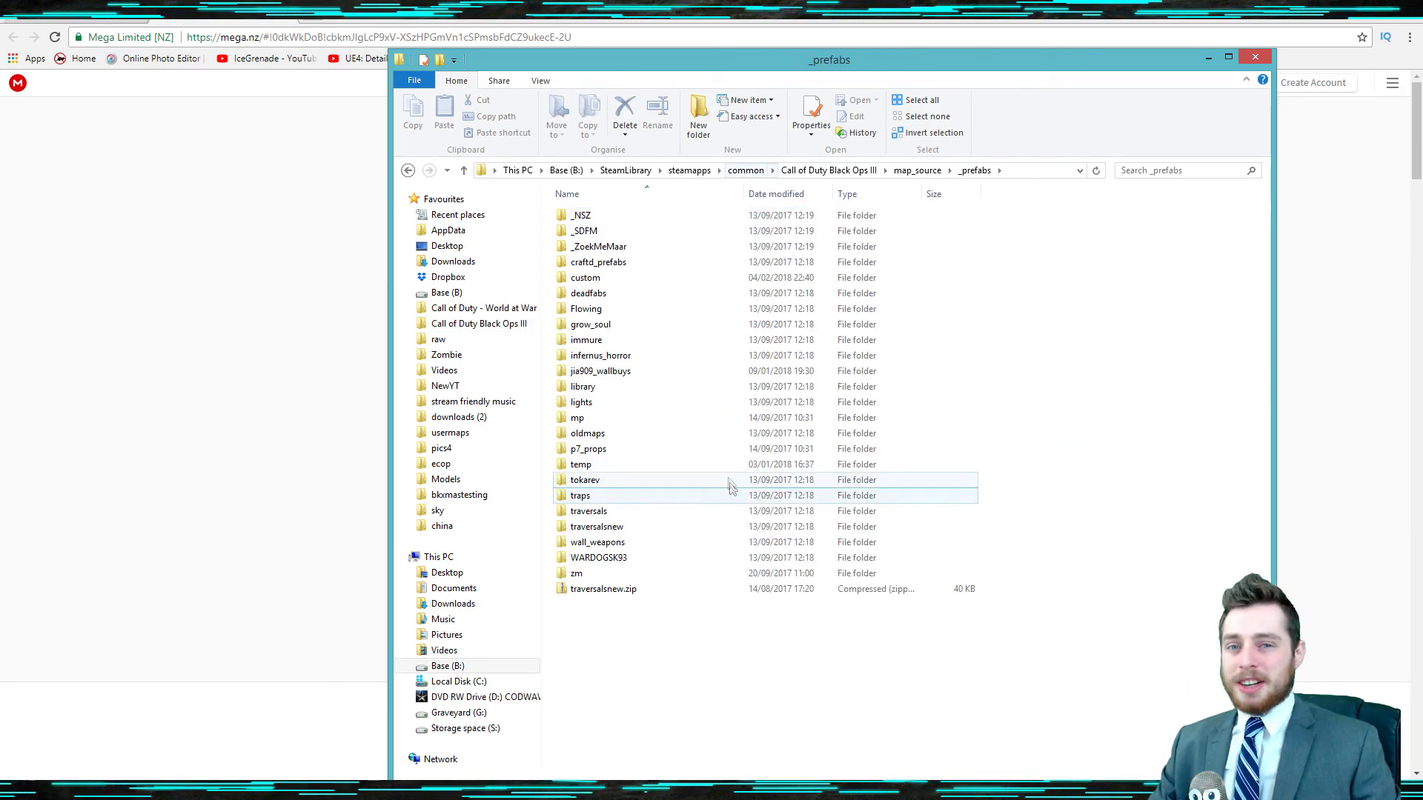
{"action": "left_click", "coordinate": [621, 285]}
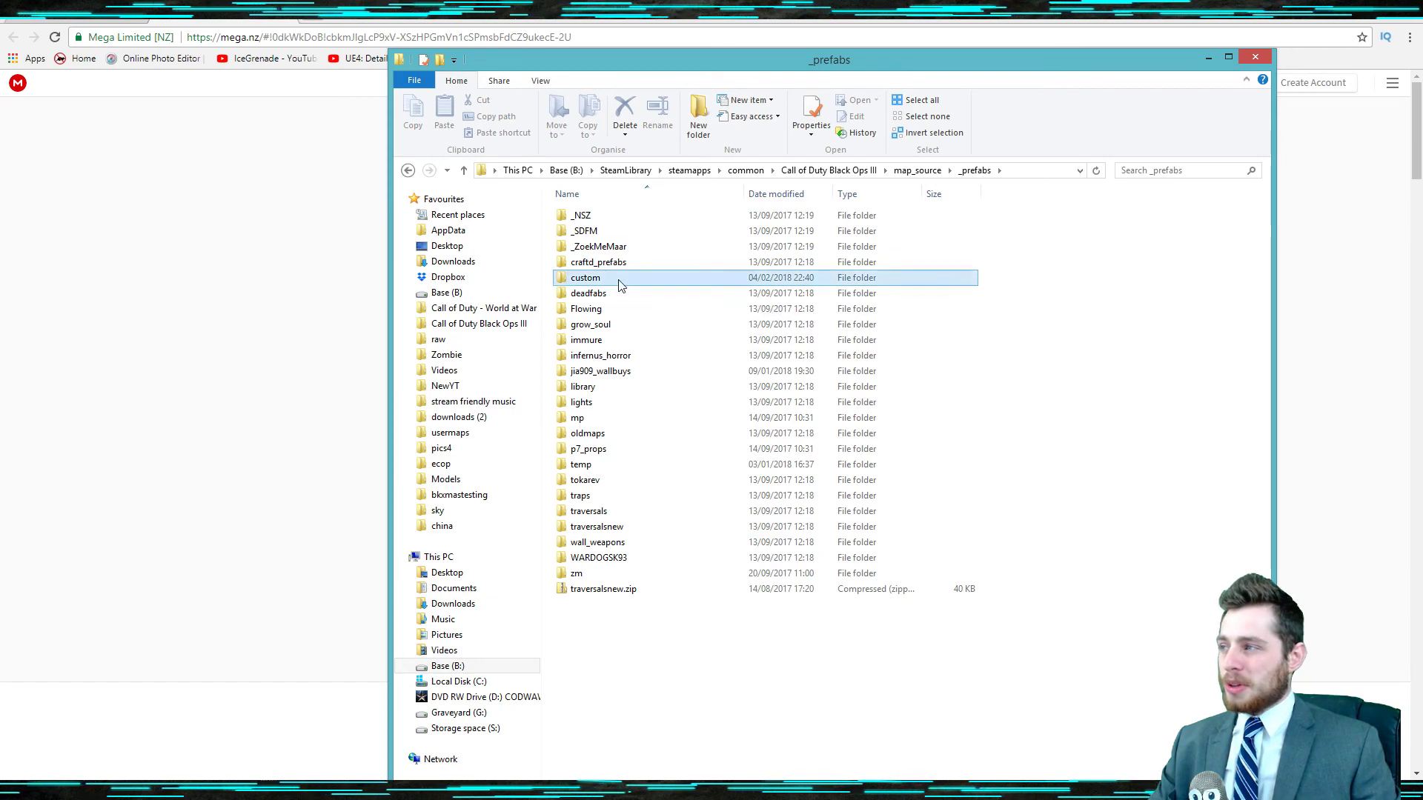
{"action": "double_click", "coordinate": [621, 285]}
- Locate respawn_points.map among the custom prefabs, then close the file explorer window and return to Radiant
{"action": "scroll", "coordinate": [1052, 554], "scroll_direction": "down", "scroll_amount": 5}
{"action": "scroll", "coordinate": [956, 547], "scroll_direction": "down", "scroll_amount": 5}
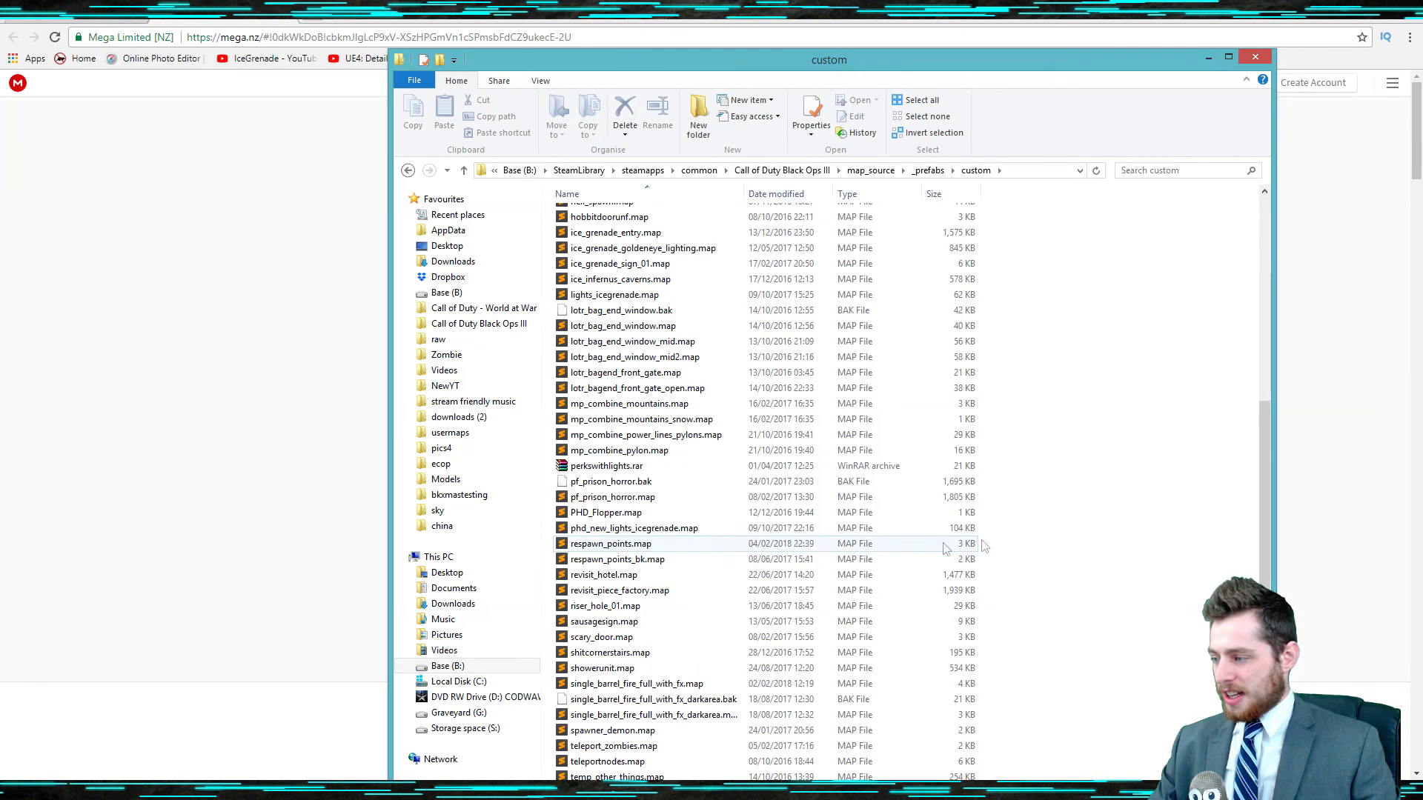
{"action": "scroll", "coordinate": [815, 456], "scroll_direction": "down", "scroll_amount": 6}
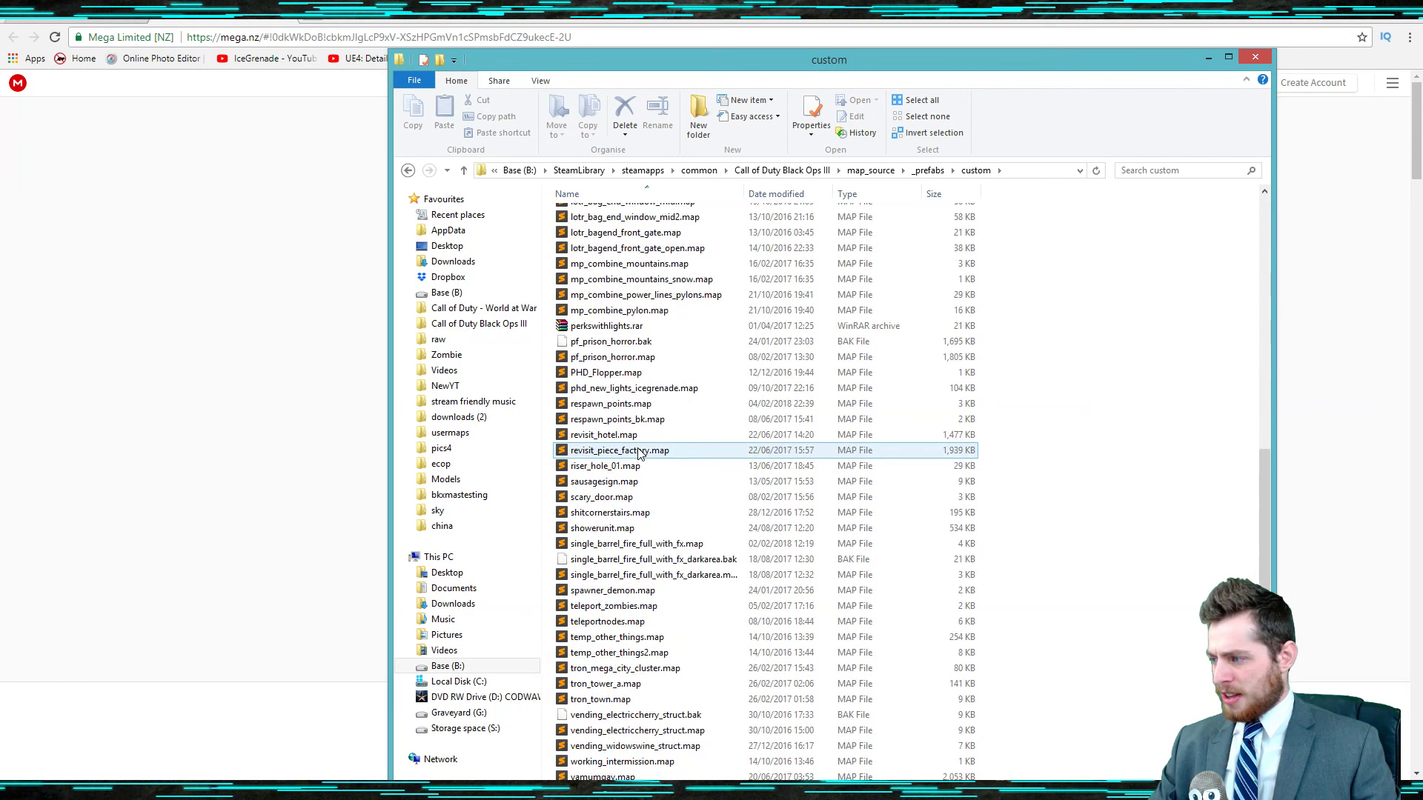
{"action": "left_click", "coordinate": [613, 410]}
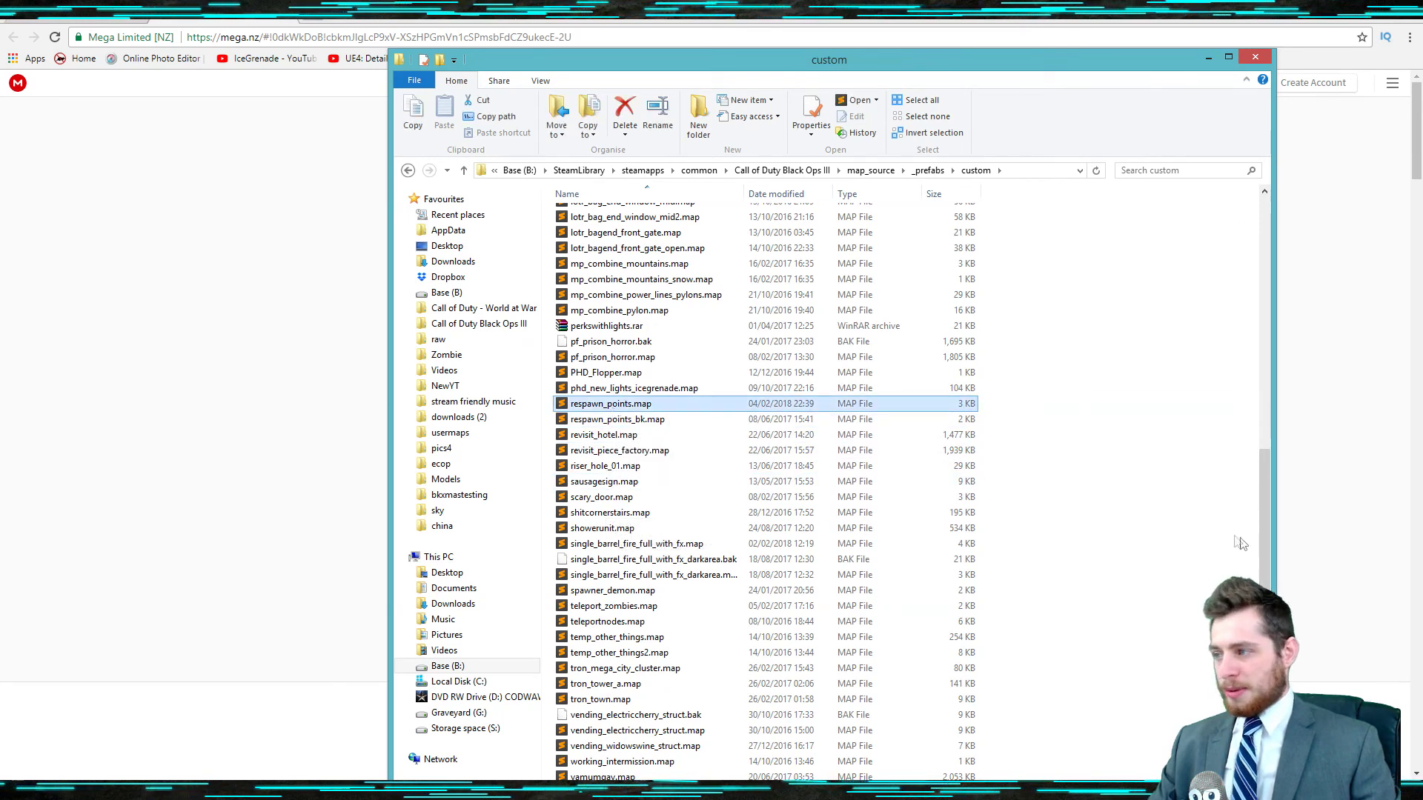
{"action": "left_click", "coordinate": [565, 389], "text": "ctrl"}
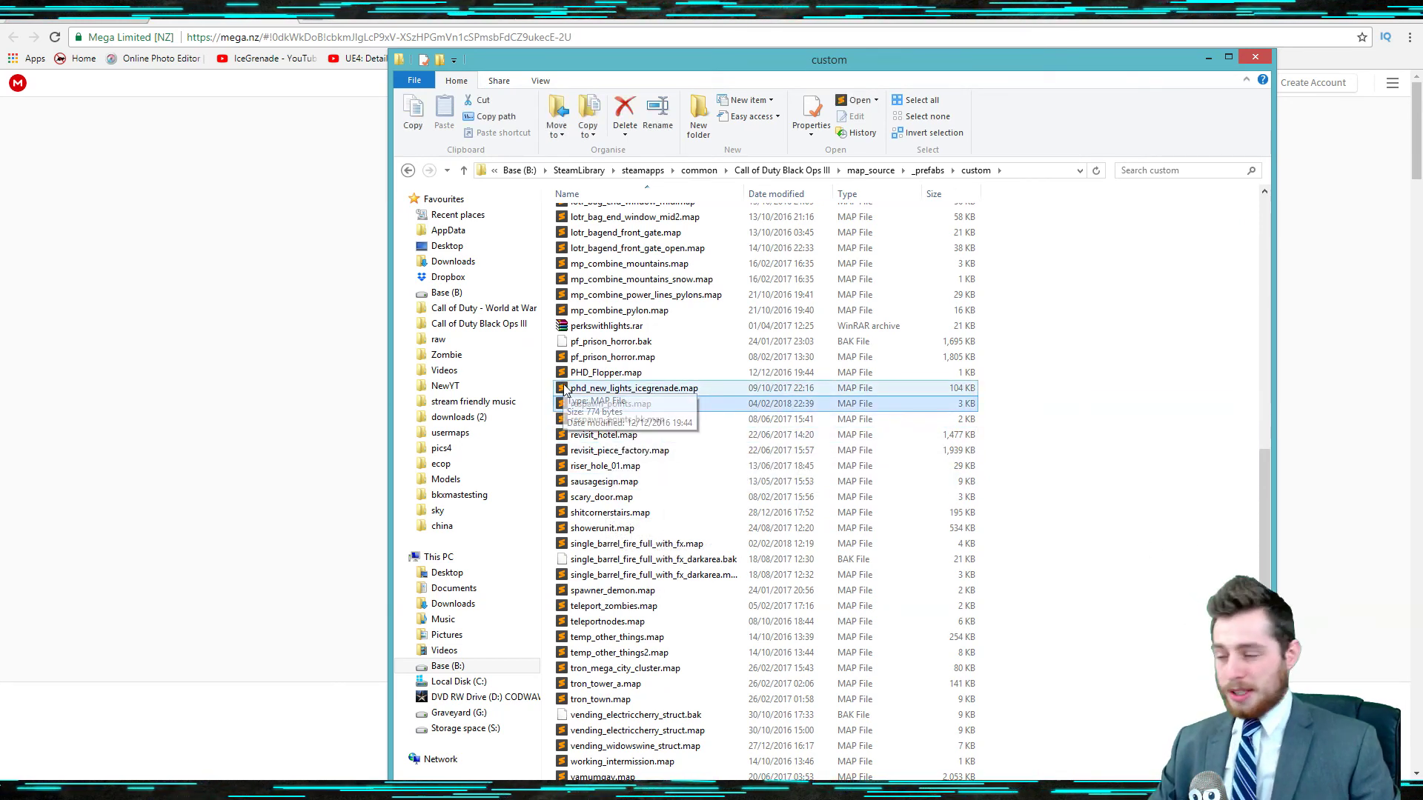
{"action": "left_click", "coordinate": [898, 390], "text": "ctrl"}
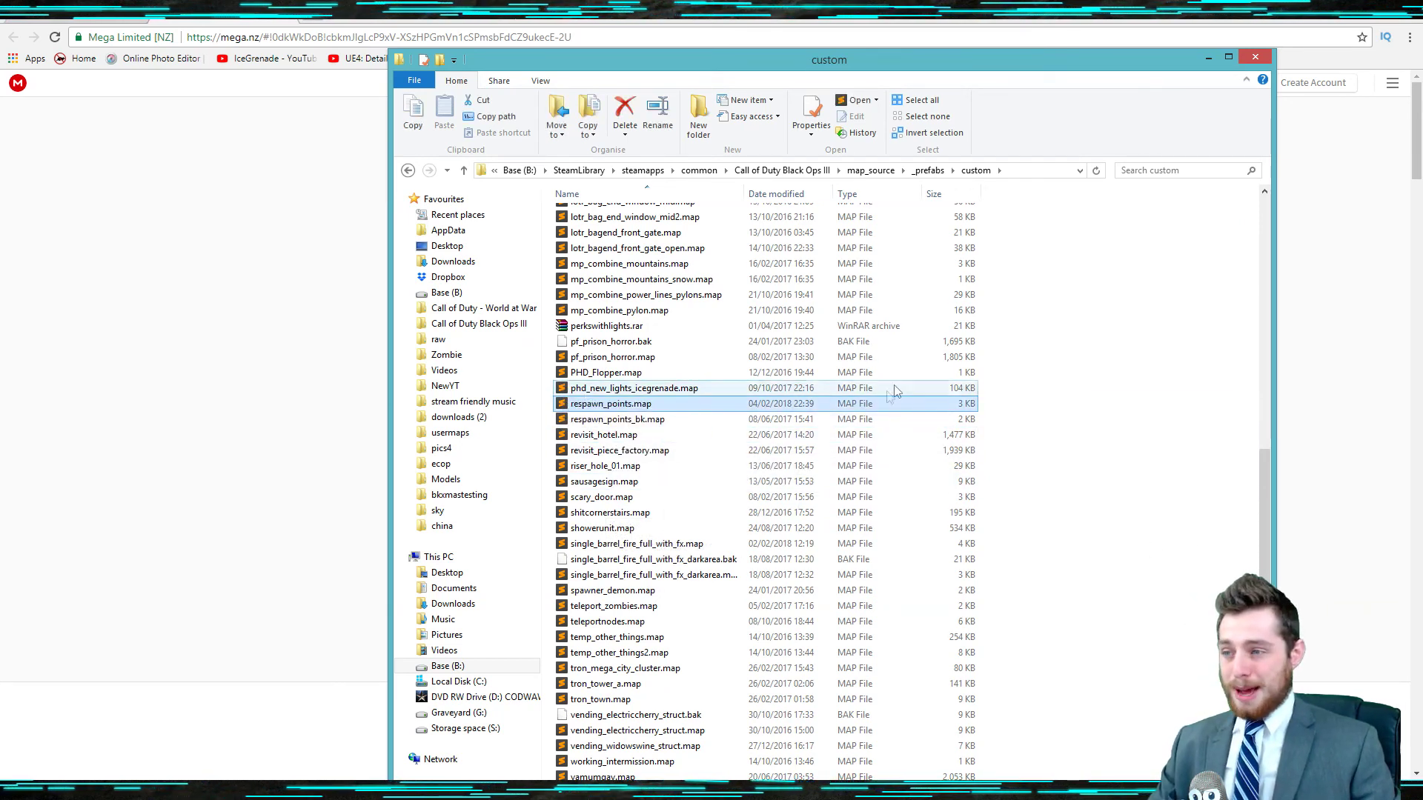
{"action": "left_click", "coordinate": [1256, 58]}
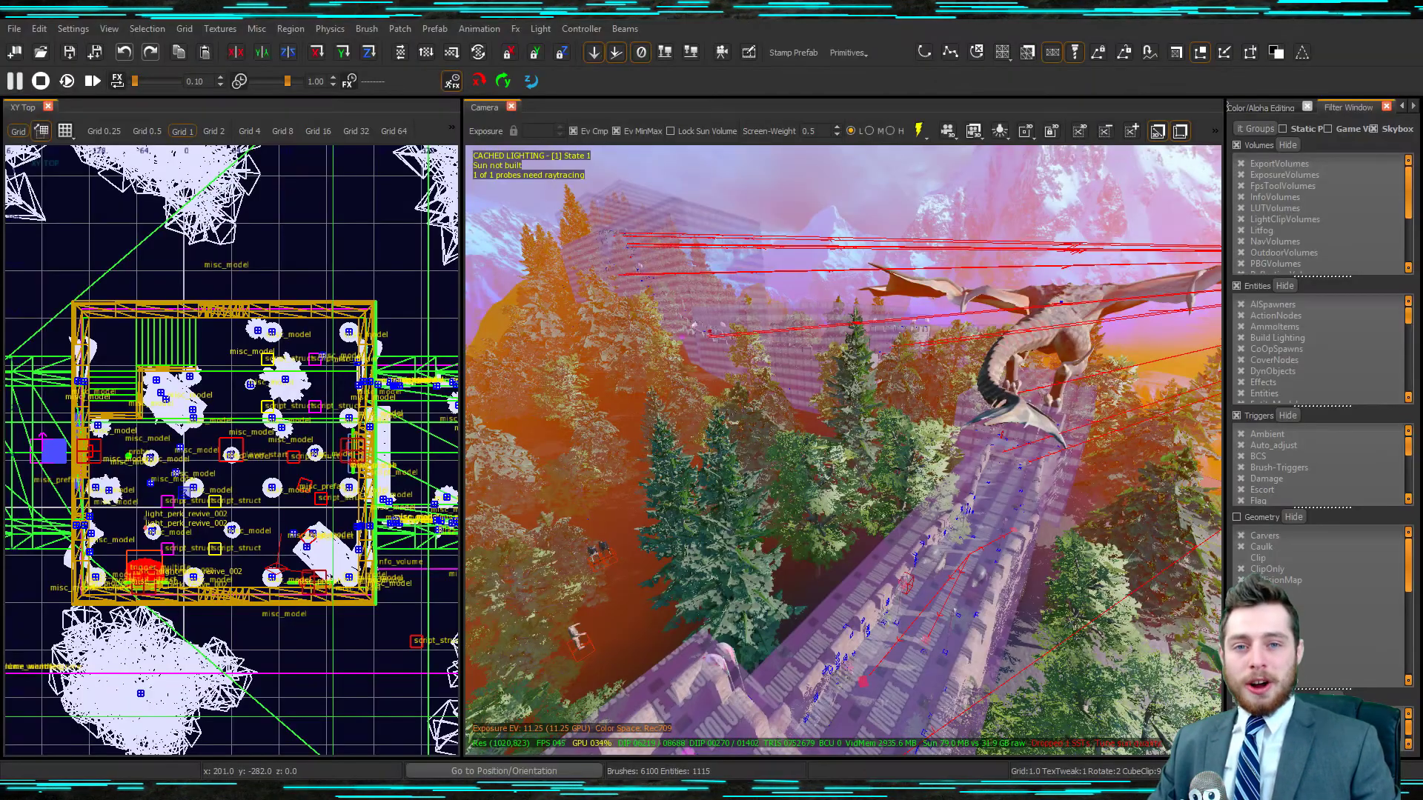
- Examine the map around the brick-walled walkway by the red door in the camera and top views
{"action": "right_click_drag", "start_coordinate": [843, 450], "coordinate": [837, 556]}
{"action": "right_click_drag", "start_coordinate": [1195, 474], "coordinate": [1215, 356]}
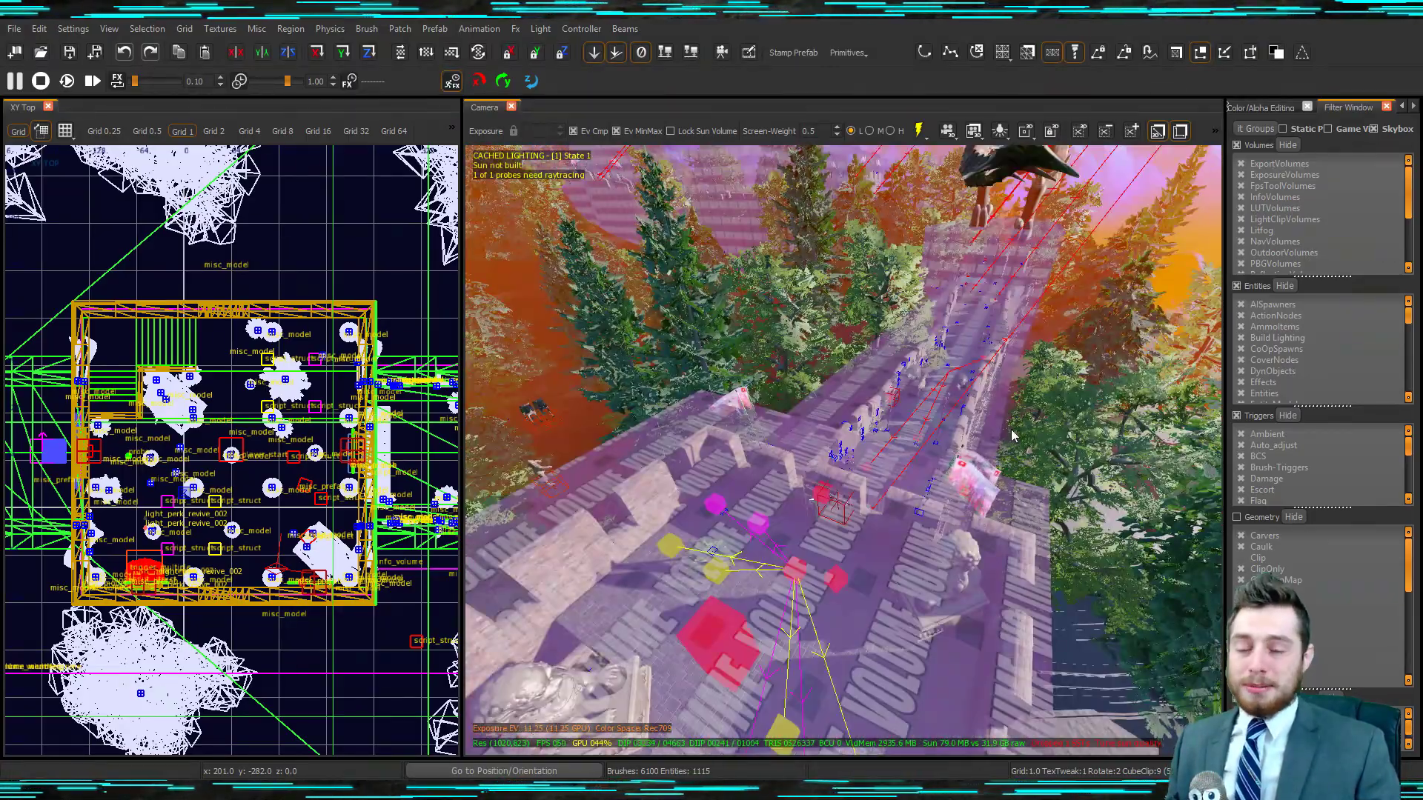
{"action": "right_click_drag", "start_coordinate": [844, 450], "coordinate": [898, 441]}
{"action": "right_click_drag", "start_coordinate": [820, 378], "coordinate": [808, 378]}
{"action": "right_click_drag", "start_coordinate": [934, 481], "coordinate": [936, 487]}
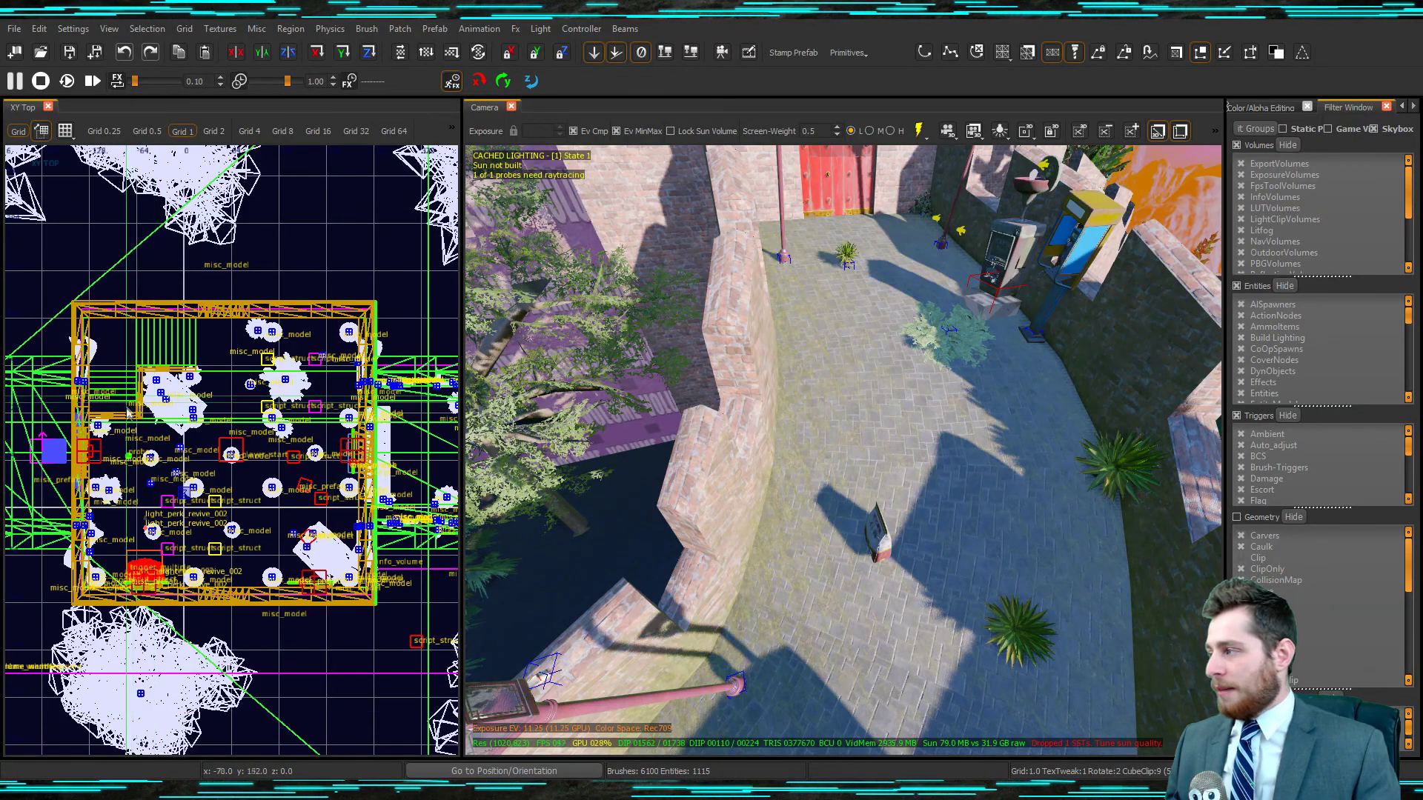
{"action": "scroll", "coordinate": [249, 435], "scroll_direction": "down", "scroll_amount": 5}
{"action": "scroll", "coordinate": [249, 435], "scroll_direction": "up", "scroll_amount": 8}
{"action": "scroll", "coordinate": [248, 435], "scroll_direction": "up", "scroll_amount": 4}
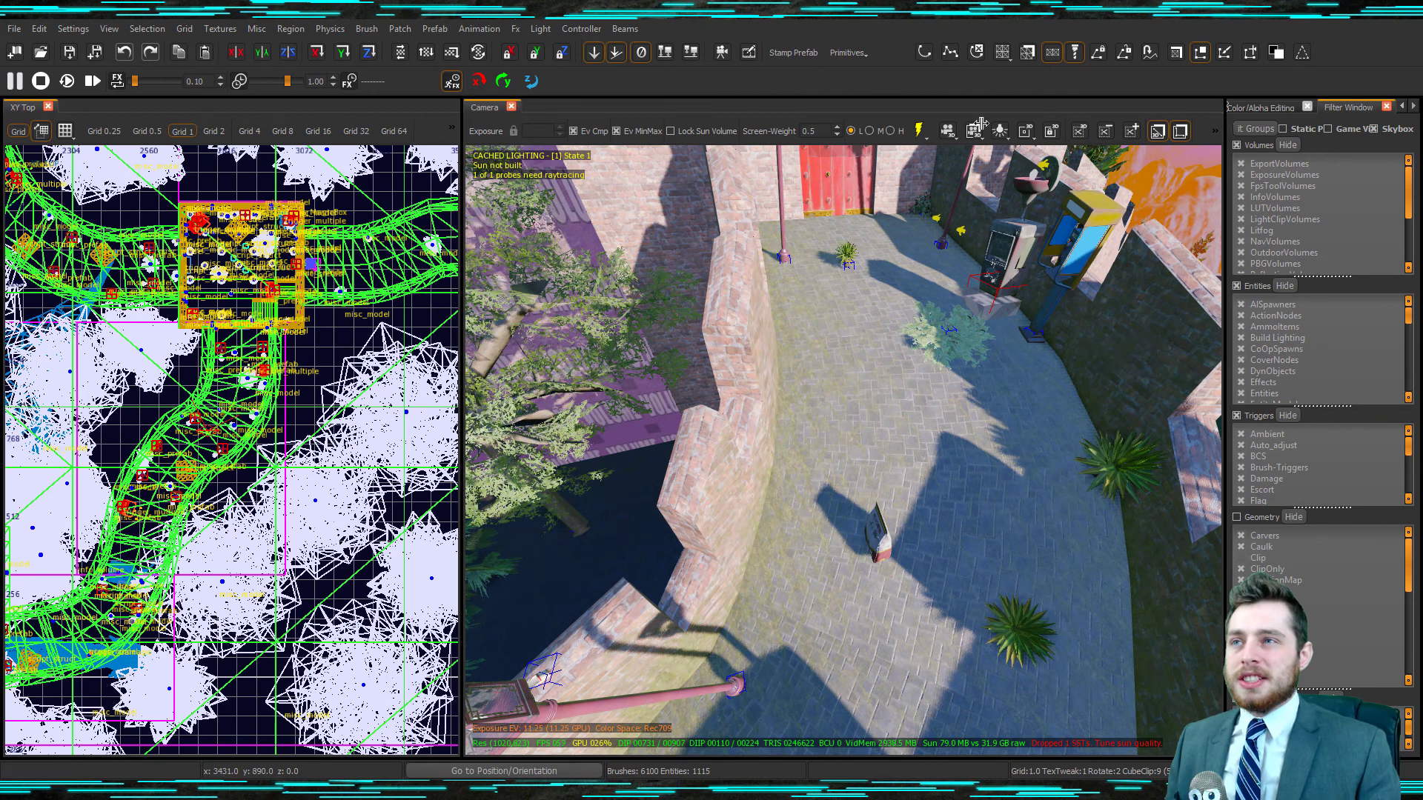
- Widen the side panel, show the Prefab Browser and expand its custom folder to reach respawn_points.map
{"action": "left_click_drag", "start_coordinate": [1224, 128], "coordinate": [982, 125]}
{"action": "right_click", "coordinate": [1006, 74]}
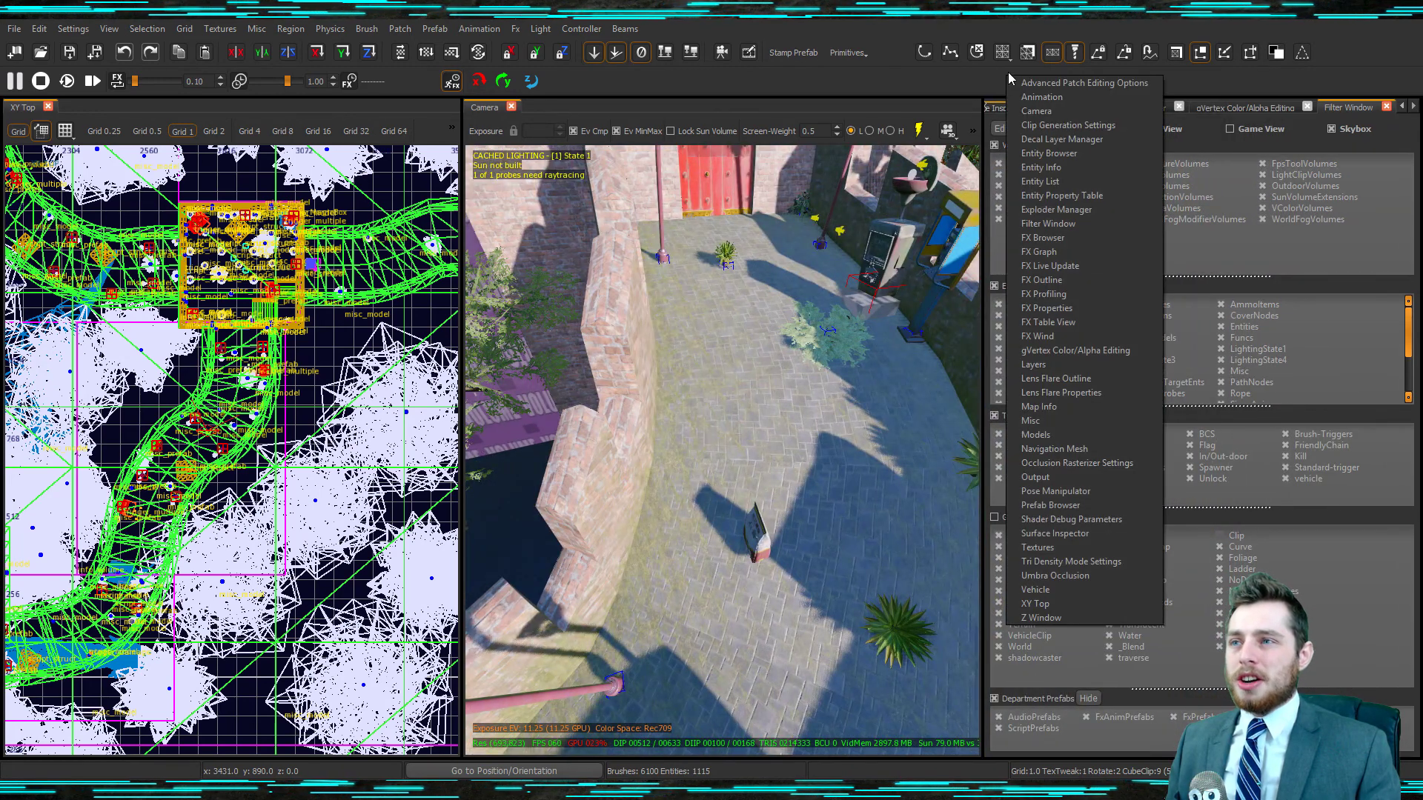
{"action": "left_click", "coordinate": [1094, 506]}
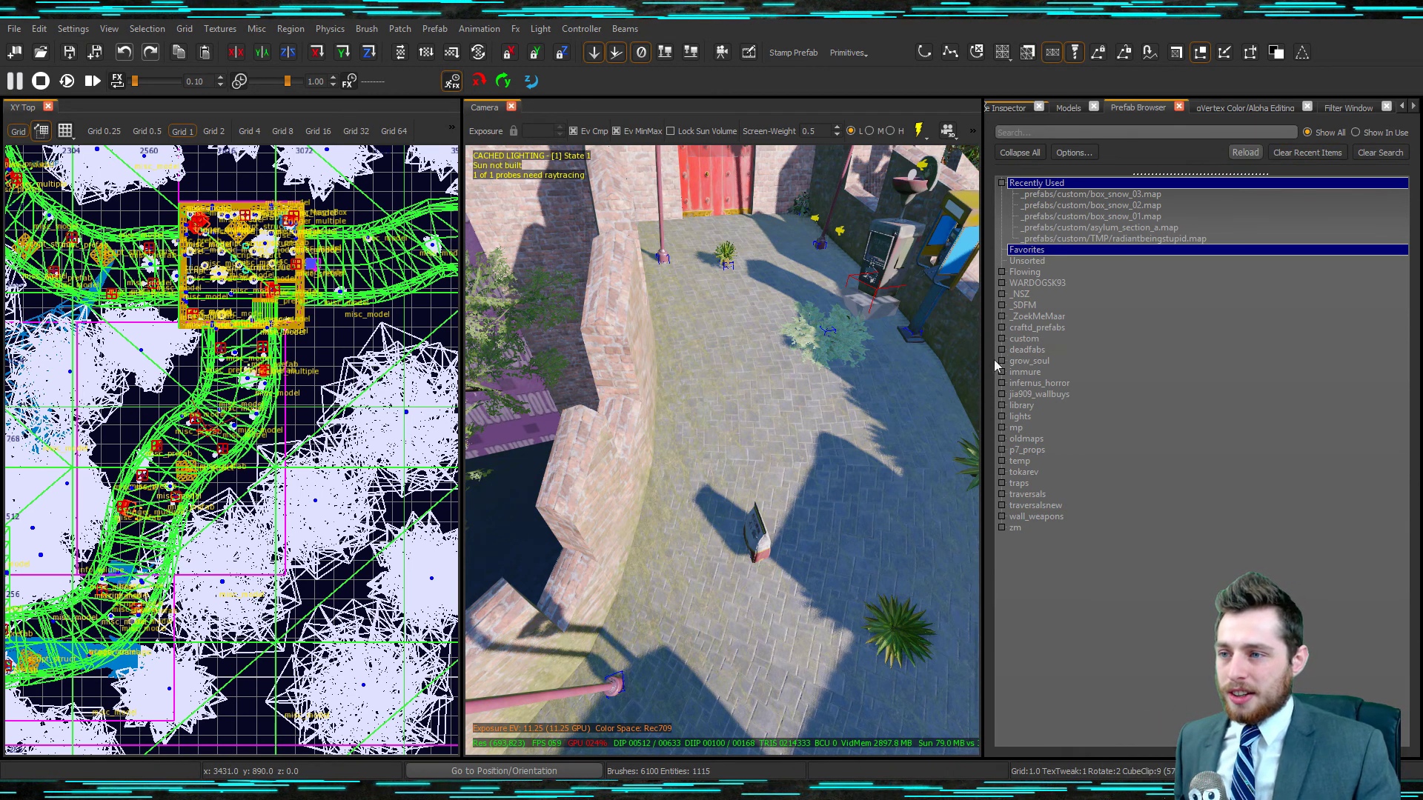
{"action": "left_click", "coordinate": [999, 338]}
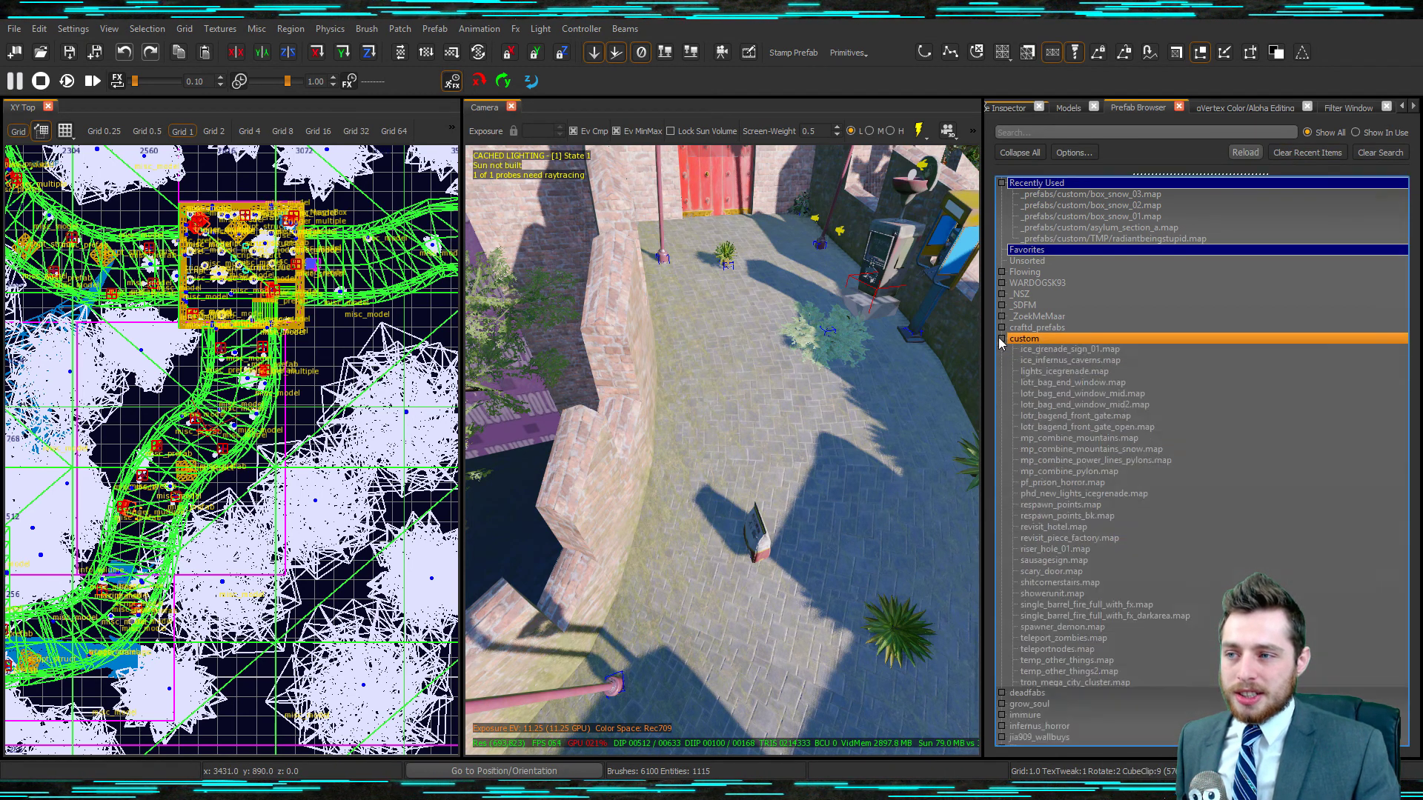
{"action": "scroll", "coordinate": [1061, 435], "scroll_direction": "down", "scroll_amount": 13}
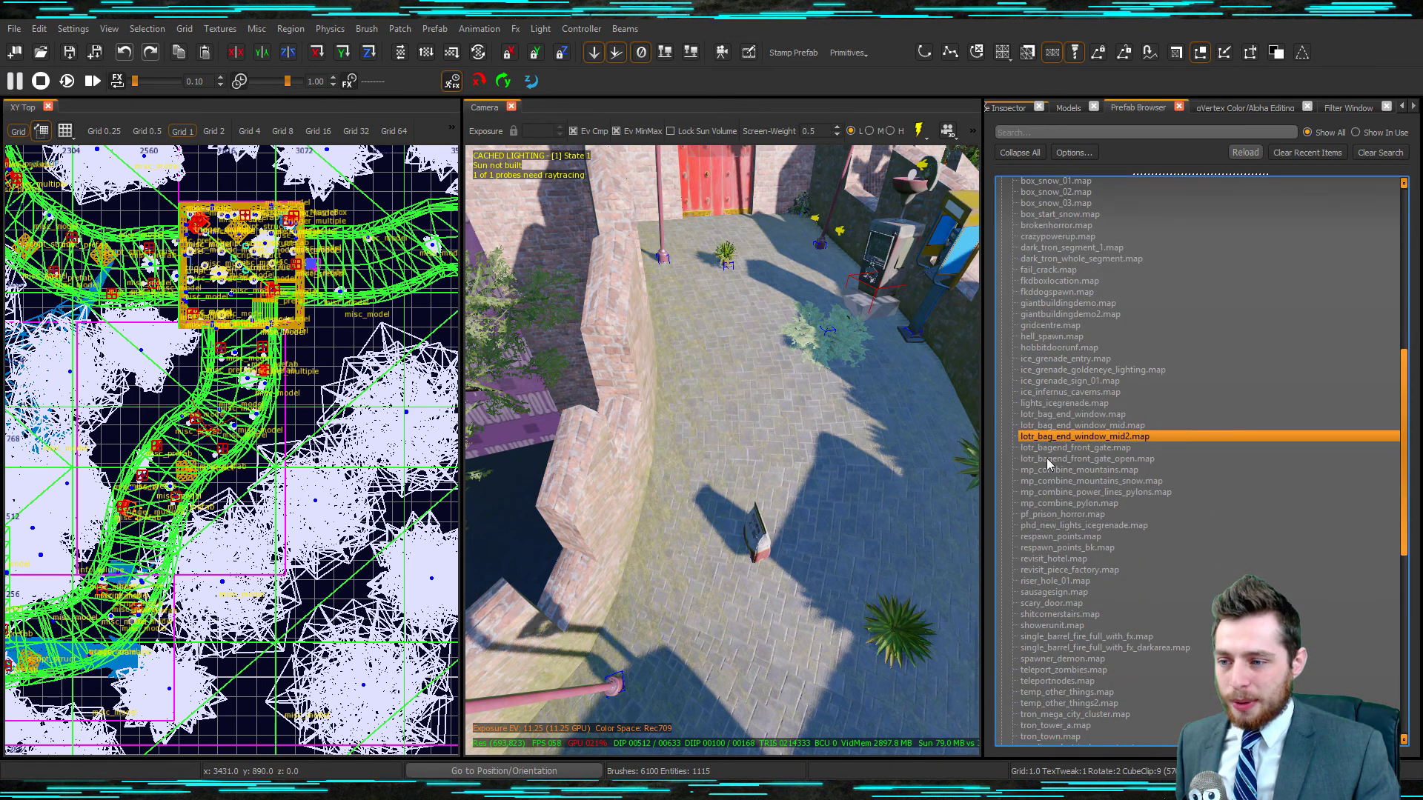
{"action": "left_click", "coordinate": [1065, 537]}
{"action": "scroll", "coordinate": [1064, 518], "scroll_direction": "down", "scroll_amount": 3}
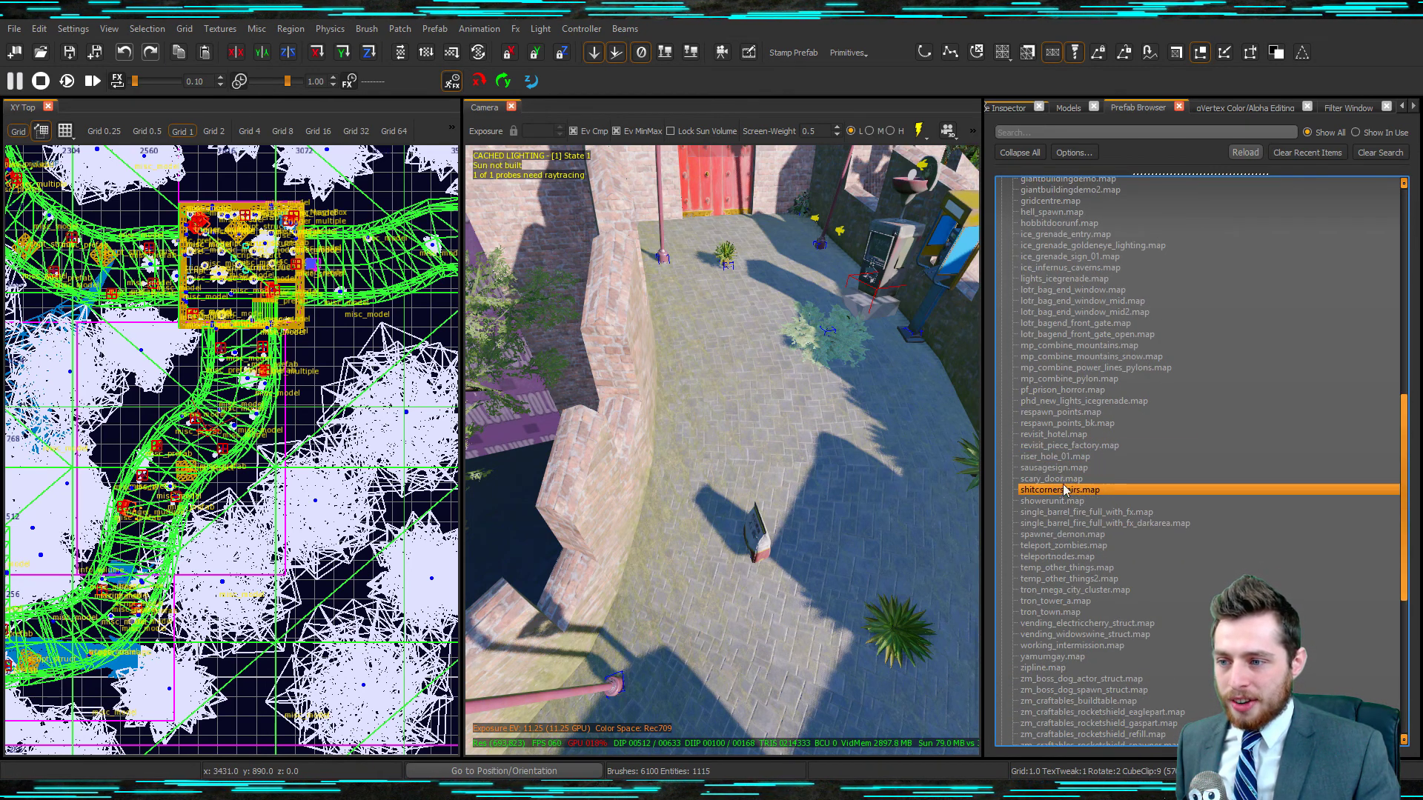
- Place the respawn_points.map prefab on the paved walkway near the vending machines and raise it to about Z 667
{"action": "left_click", "coordinate": [1056, 415]}
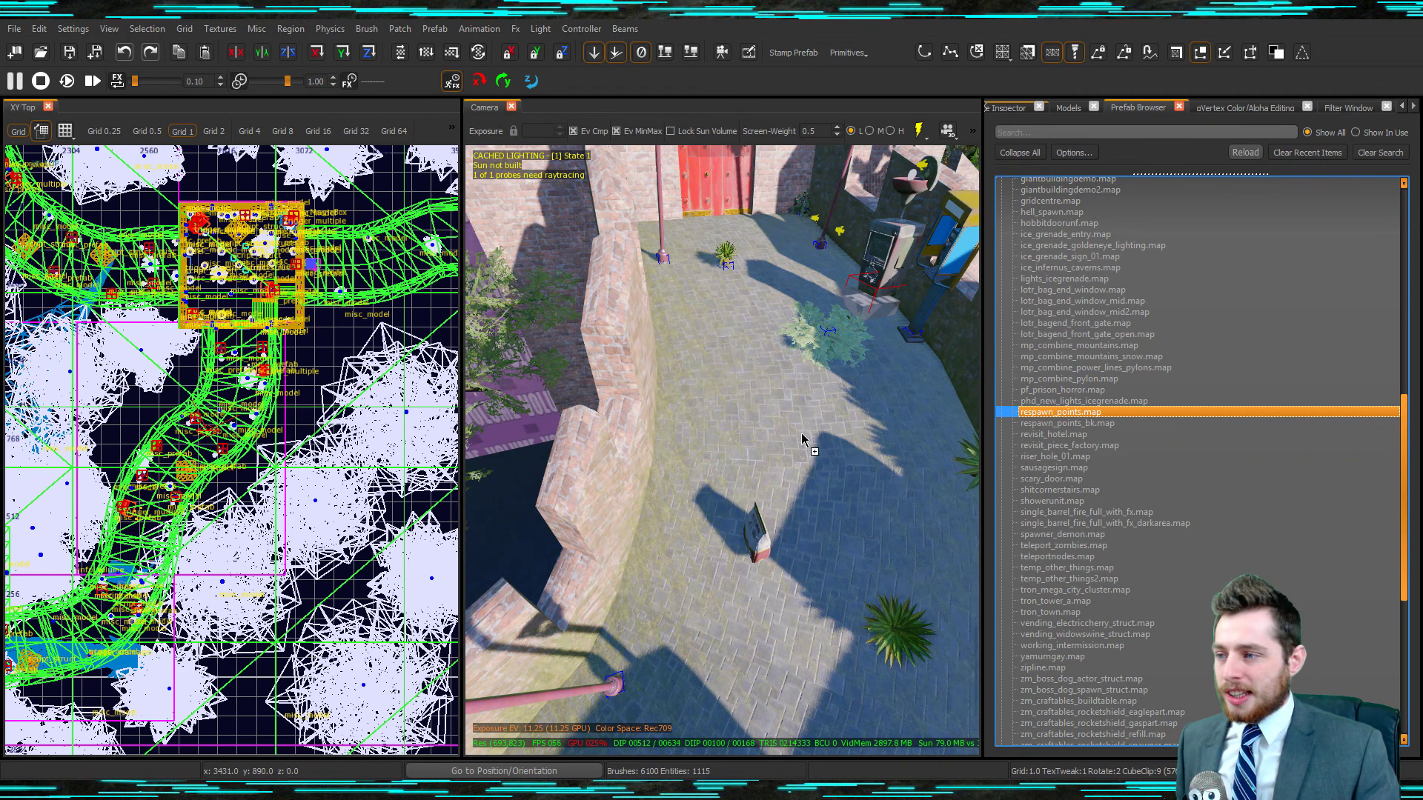
{"action": "left_click_drag", "start_coordinate": [824, 424], "coordinate": [802, 439]}
{"action": "right_click_drag", "start_coordinate": [824, 417], "coordinate": [821, 421]}
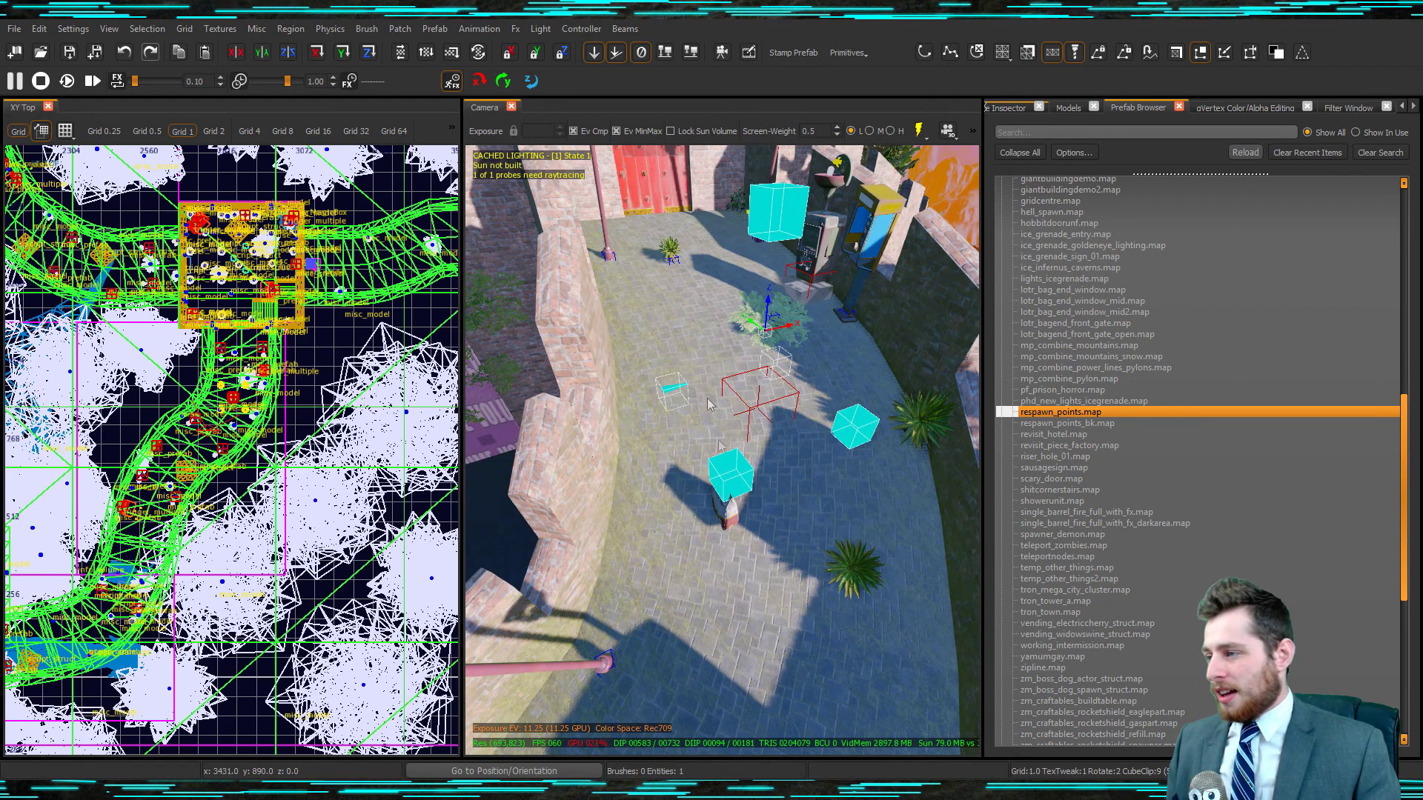
{"action": "scroll", "coordinate": [349, 406], "scroll_direction": "down", "scroll_amount": 3}
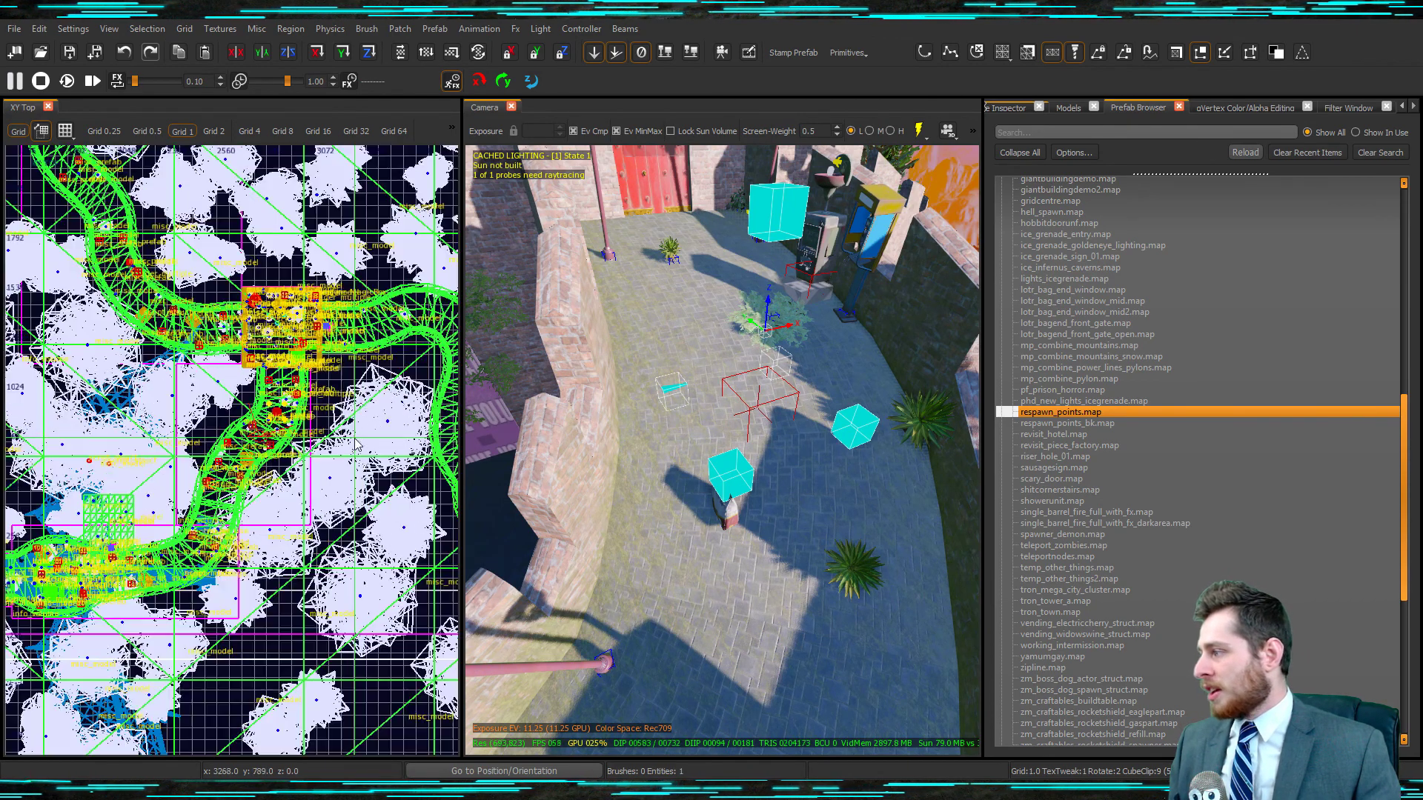
{"action": "scroll", "coordinate": [278, 435], "scroll_direction": "up", "scroll_amount": 2}
{"action": "scroll", "coordinate": [272, 440], "scroll_direction": "up", "scroll_amount": 3}
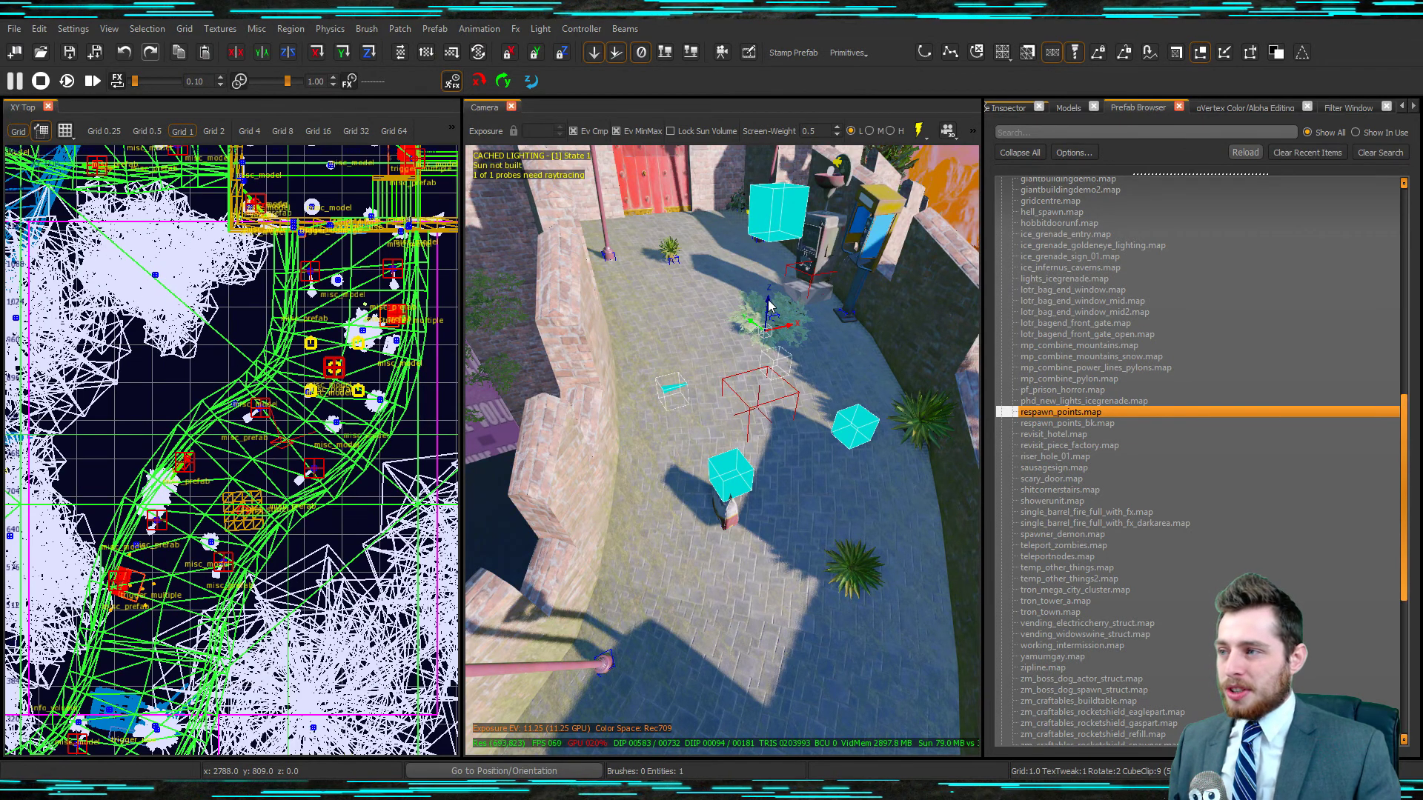
{"action": "left_click_drag", "start_coordinate": [768, 304], "coordinate": [763, 245]}
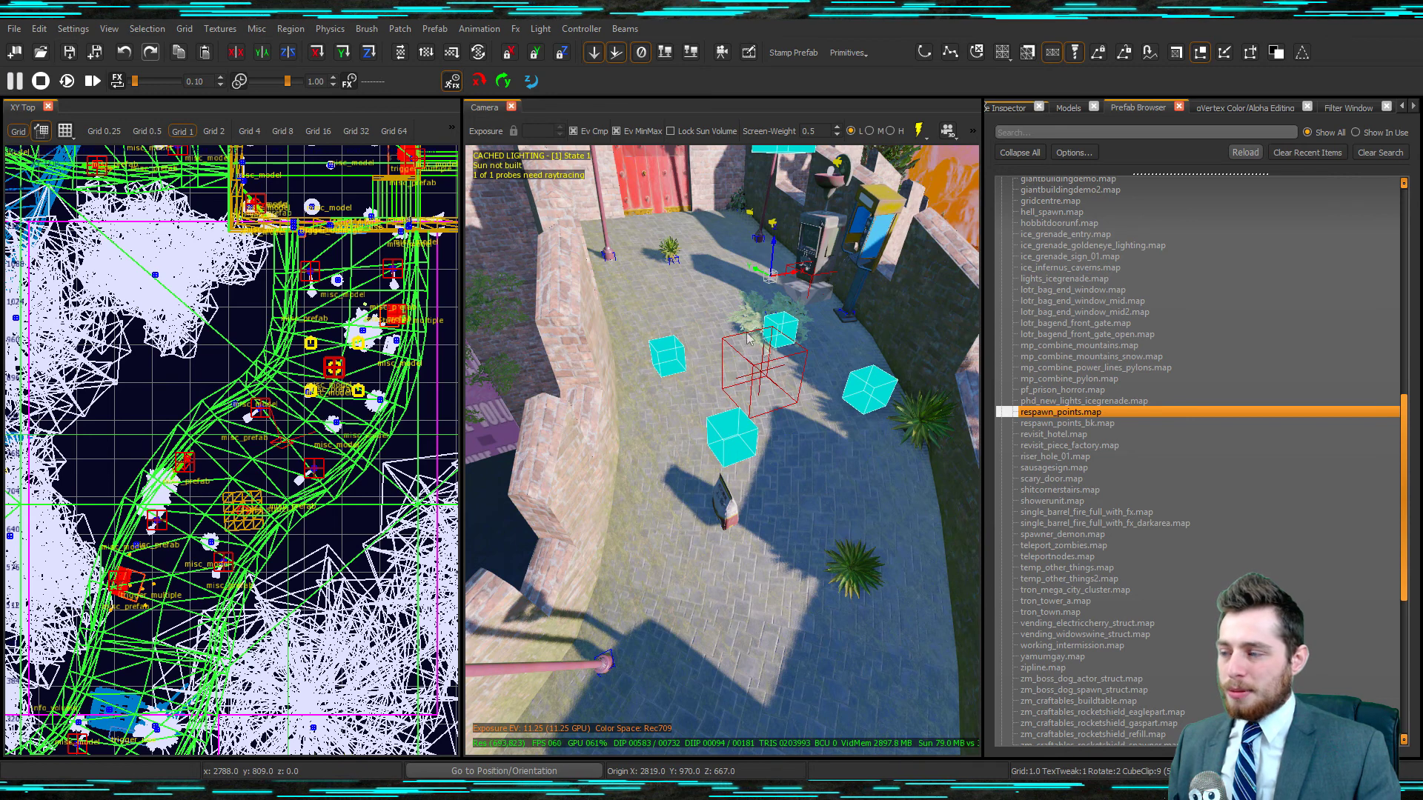
{"action": "right_click_drag", "start_coordinate": [752, 386], "coordinate": [749, 337]}
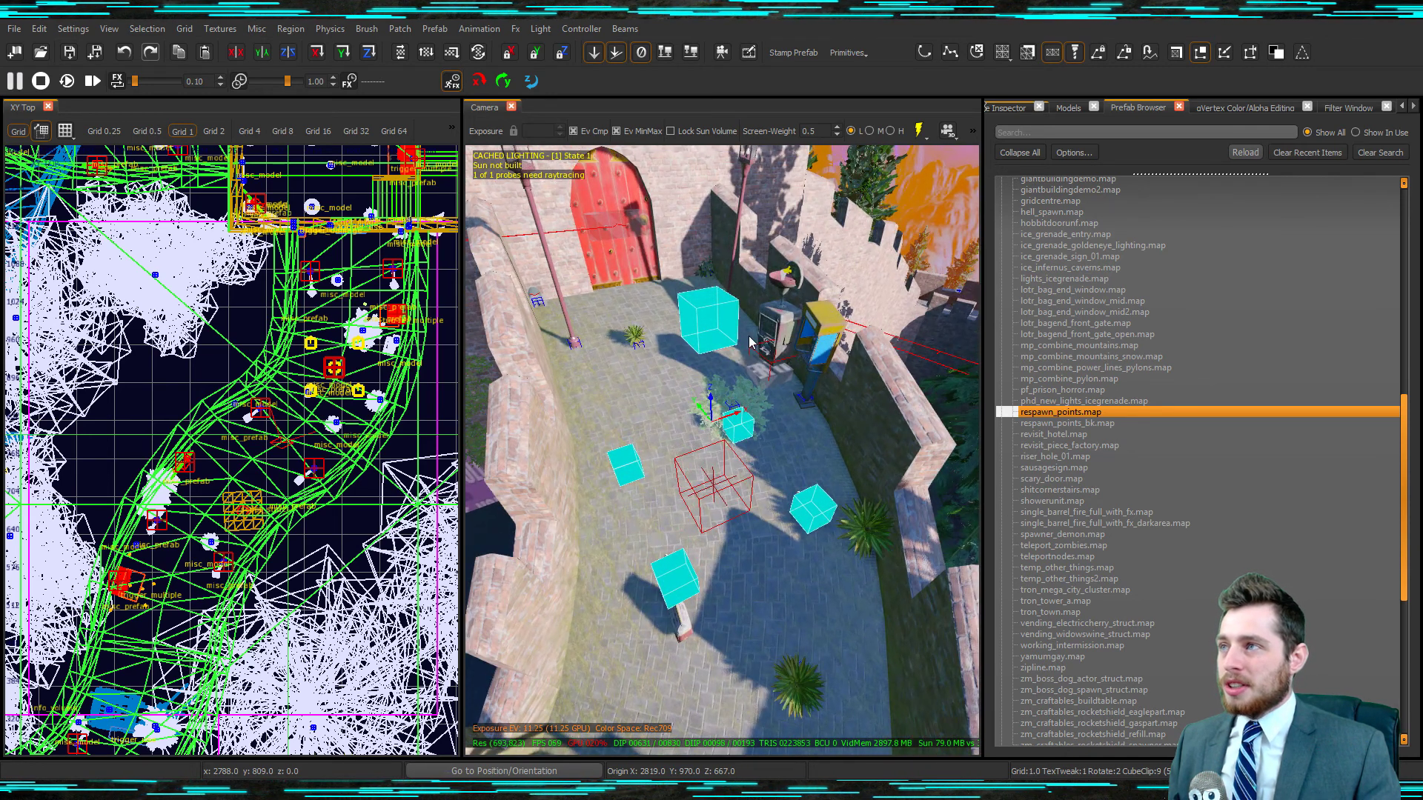
- Stamp the placed respawn points prefab into separate script structs
{"action": "right_click", "coordinate": [709, 317]}
{"action": "mouse_move", "coordinate": [781, 354]}
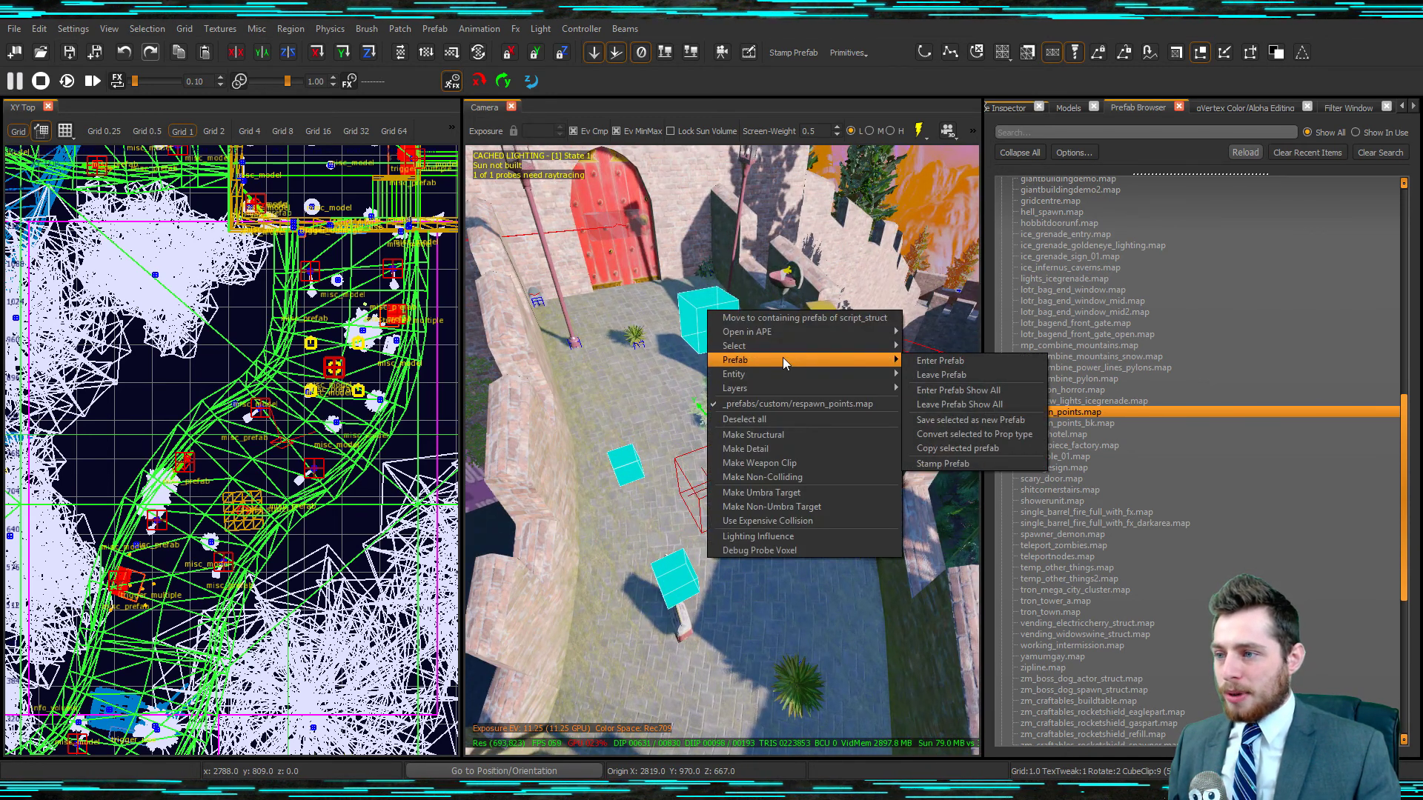
{"action": "left_click", "coordinate": [975, 462]}
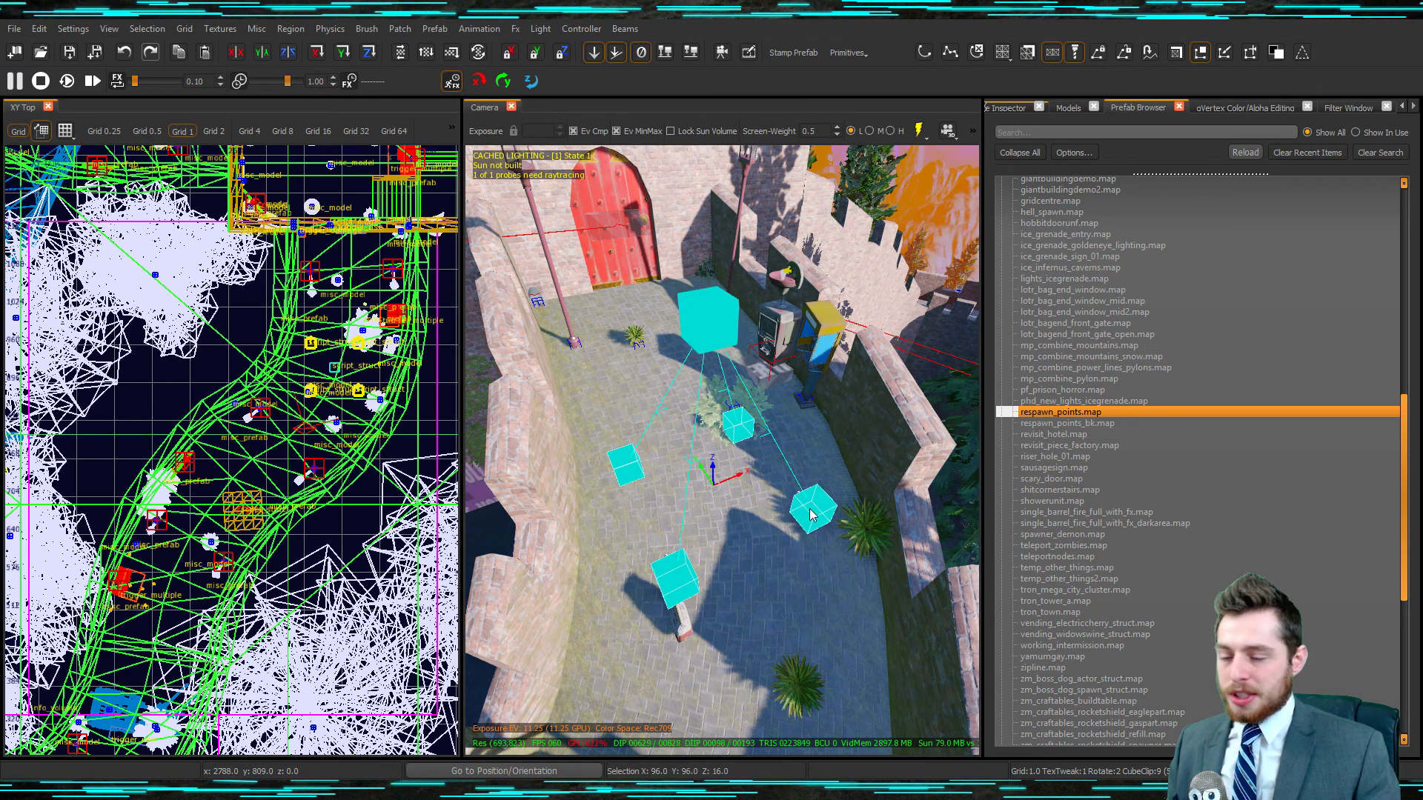
{"action": "scroll", "coordinate": [349, 349], "scroll_direction": "up", "scroll_amount": 4}
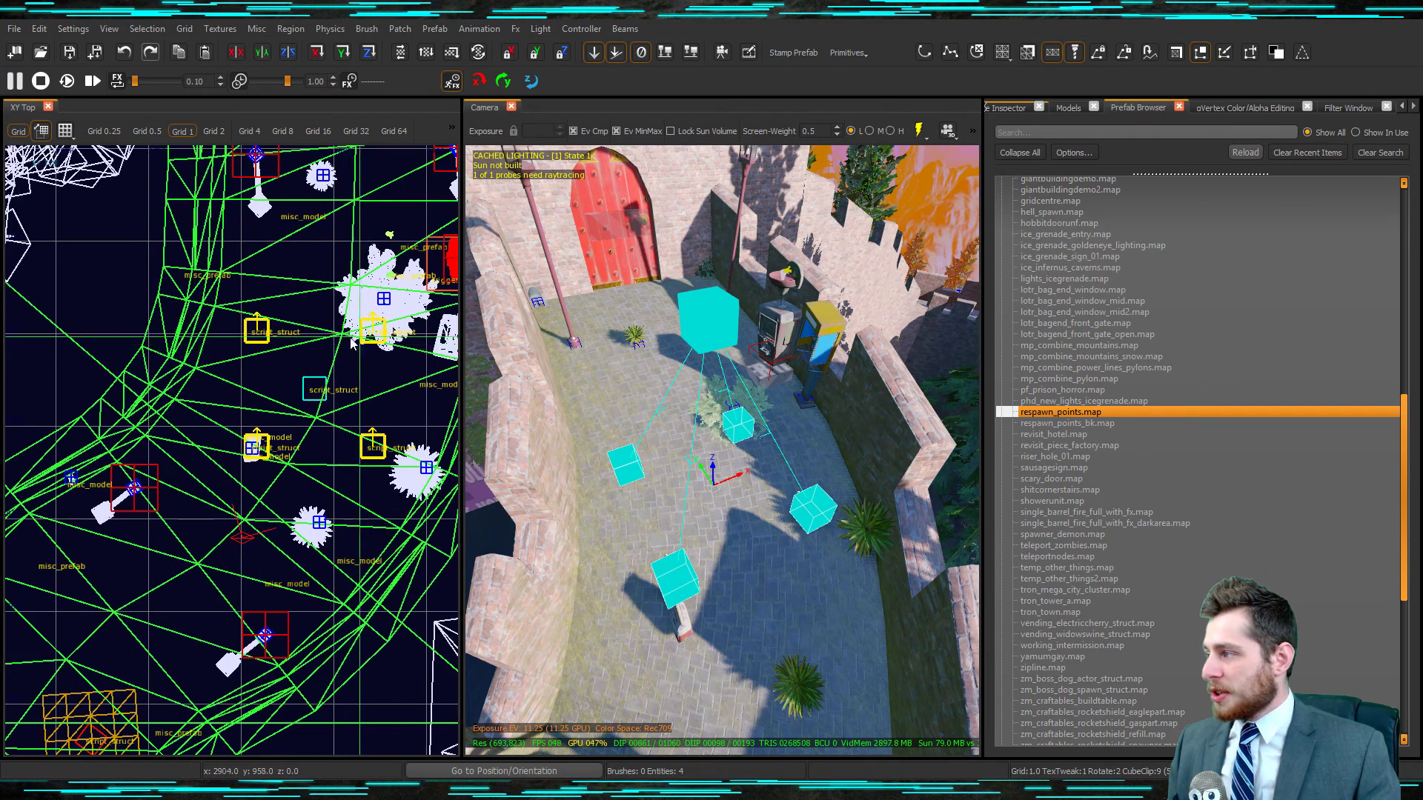
- Drop the four selected player respawn structs onto the walkway floor and clear the selection
{"action": "scroll", "coordinate": [289, 374], "scroll_direction": "down", "scroll_amount": 3}
{"action": "scroll", "coordinate": [327, 400], "scroll_direction": "up", "scroll_amount": 2}
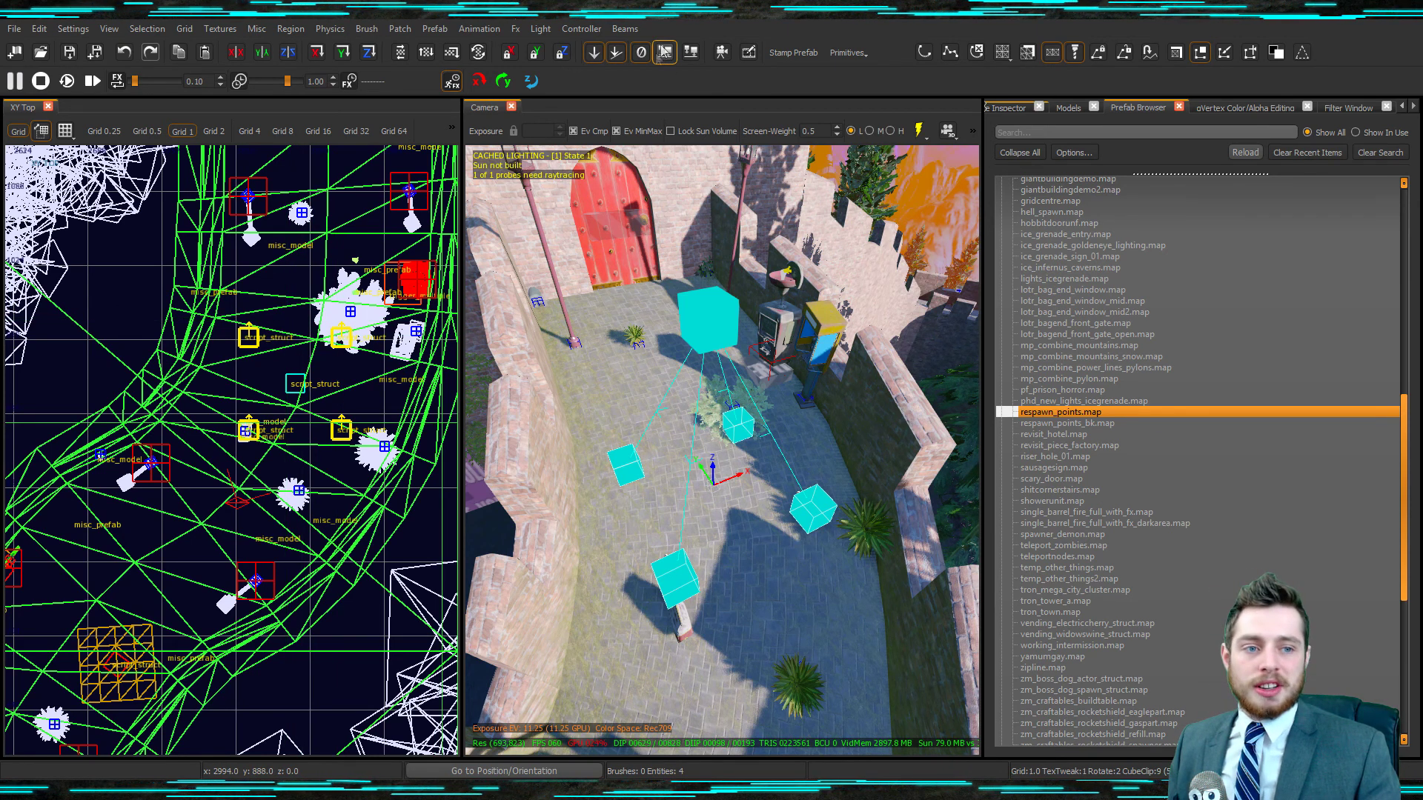
{"action": "left_click", "coordinate": [593, 54]}
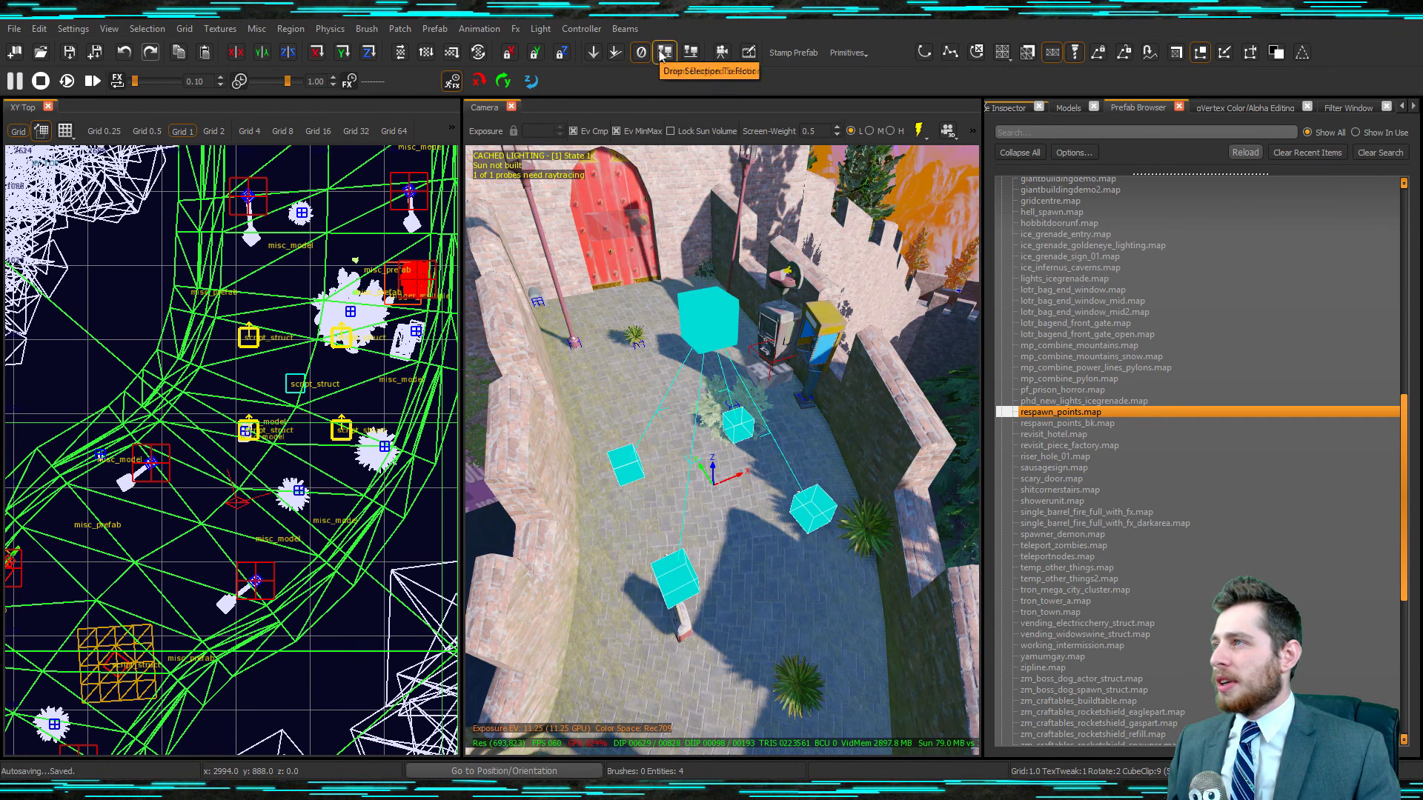
{"action": "left_click", "coordinate": [665, 53]}
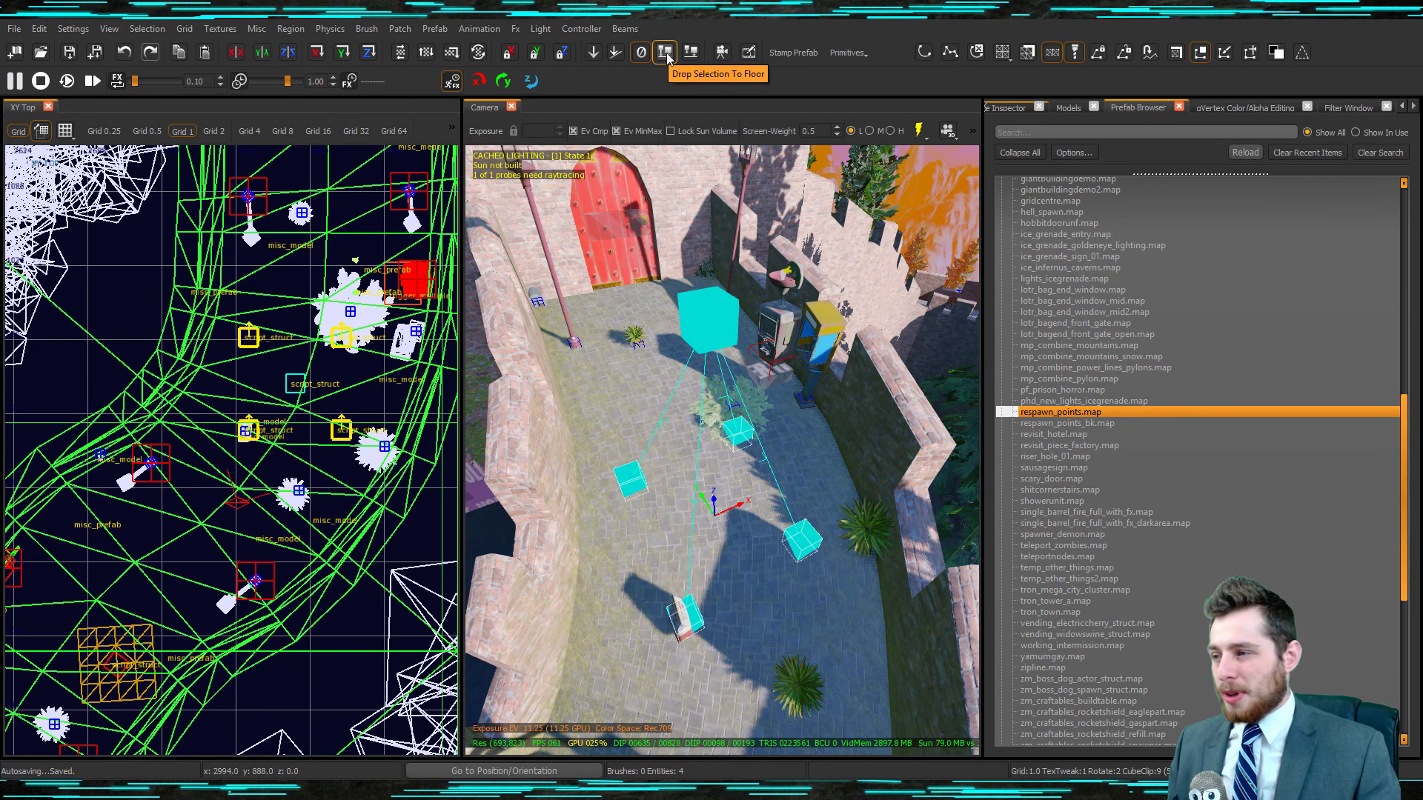
{"action": "right_click_drag", "start_coordinate": [827, 437], "coordinate": [807, 443]}
{"action": "key", "text": "Escape"}
- Select the info_volume covering the walkway and read its targetname in the entity info
{"action": "right_click_drag", "start_coordinate": [737, 338], "coordinate": [724, 387]}
{"action": "left_click", "coordinate": [713, 405], "text": "shift"}
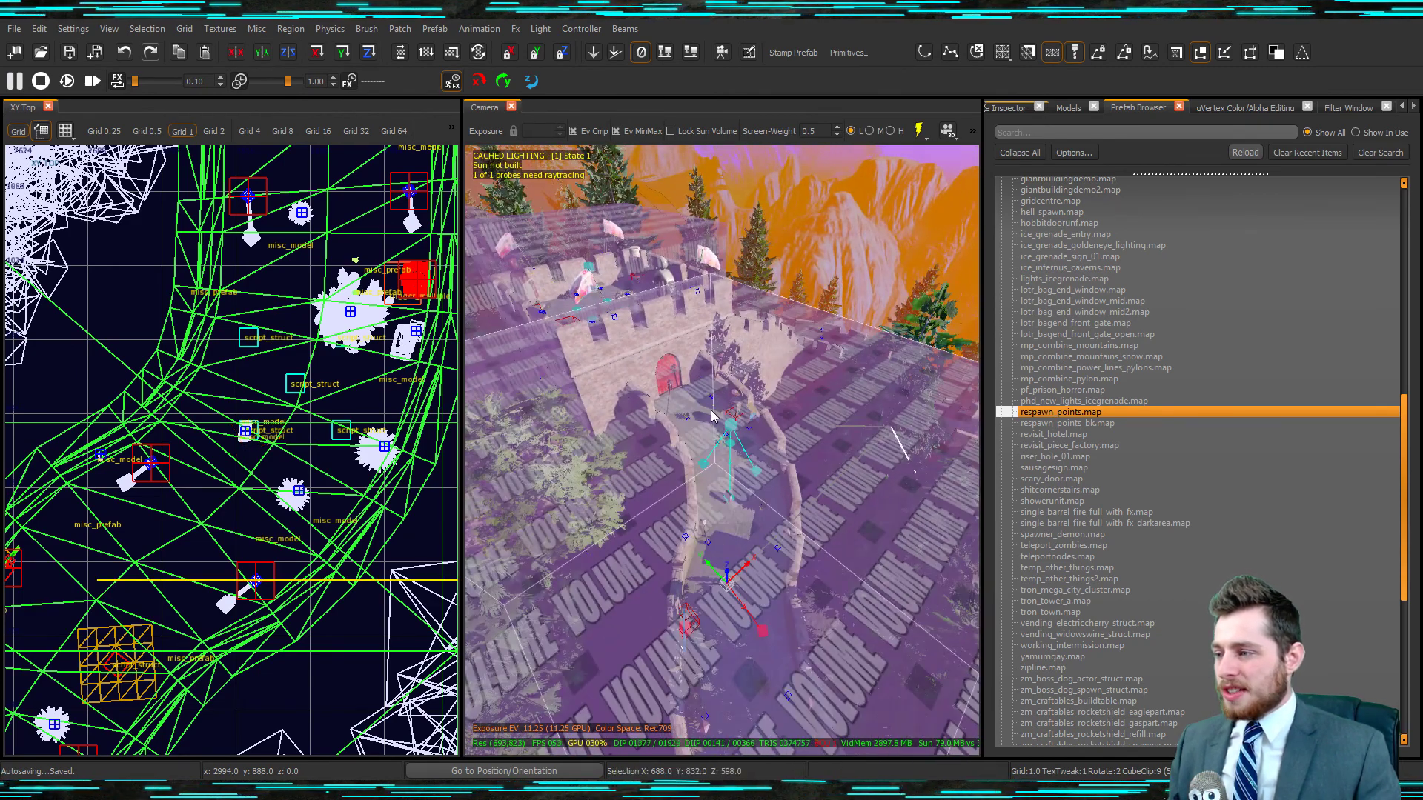
{"action": "key", "text": "n"}
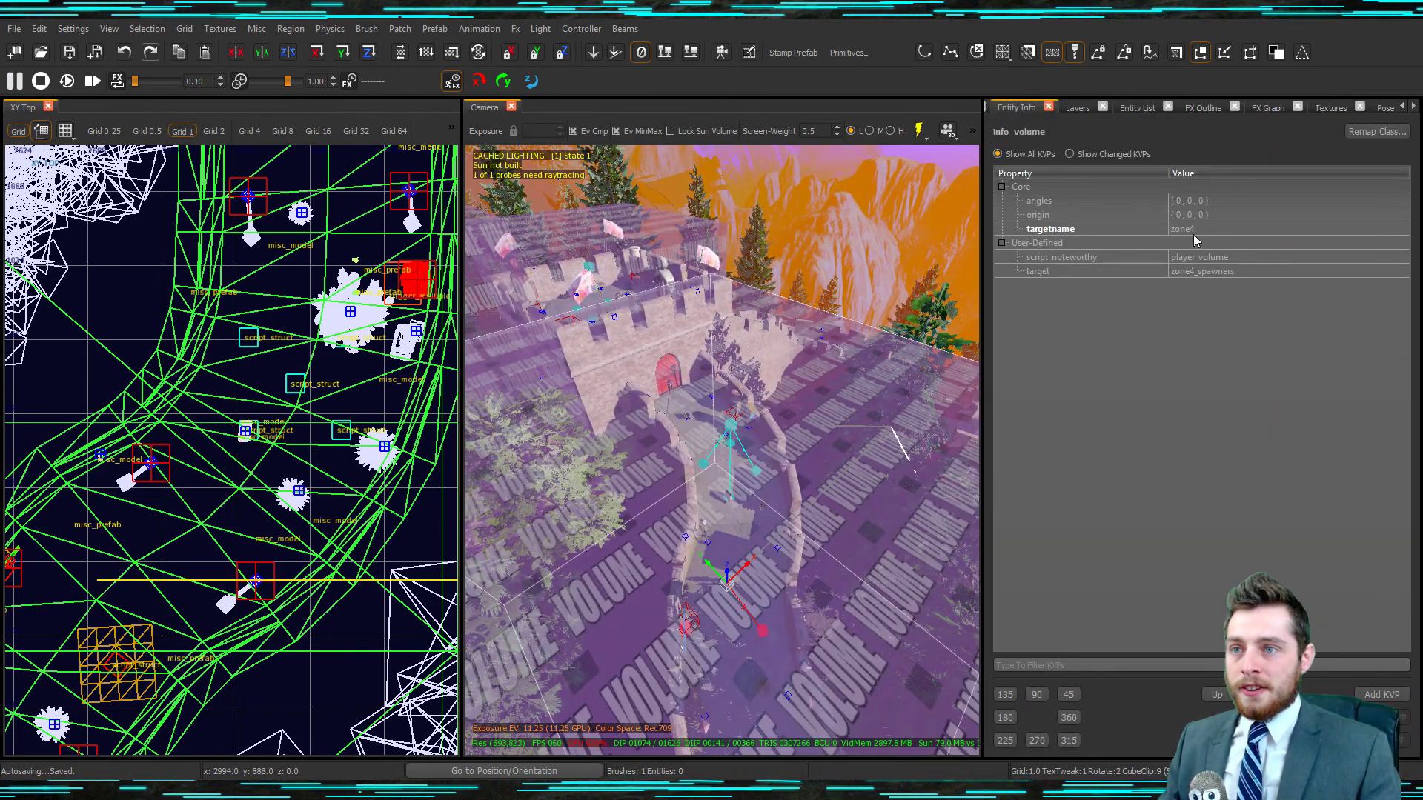
{"action": "right_click_drag", "start_coordinate": [783, 483], "coordinate": [784, 484]}
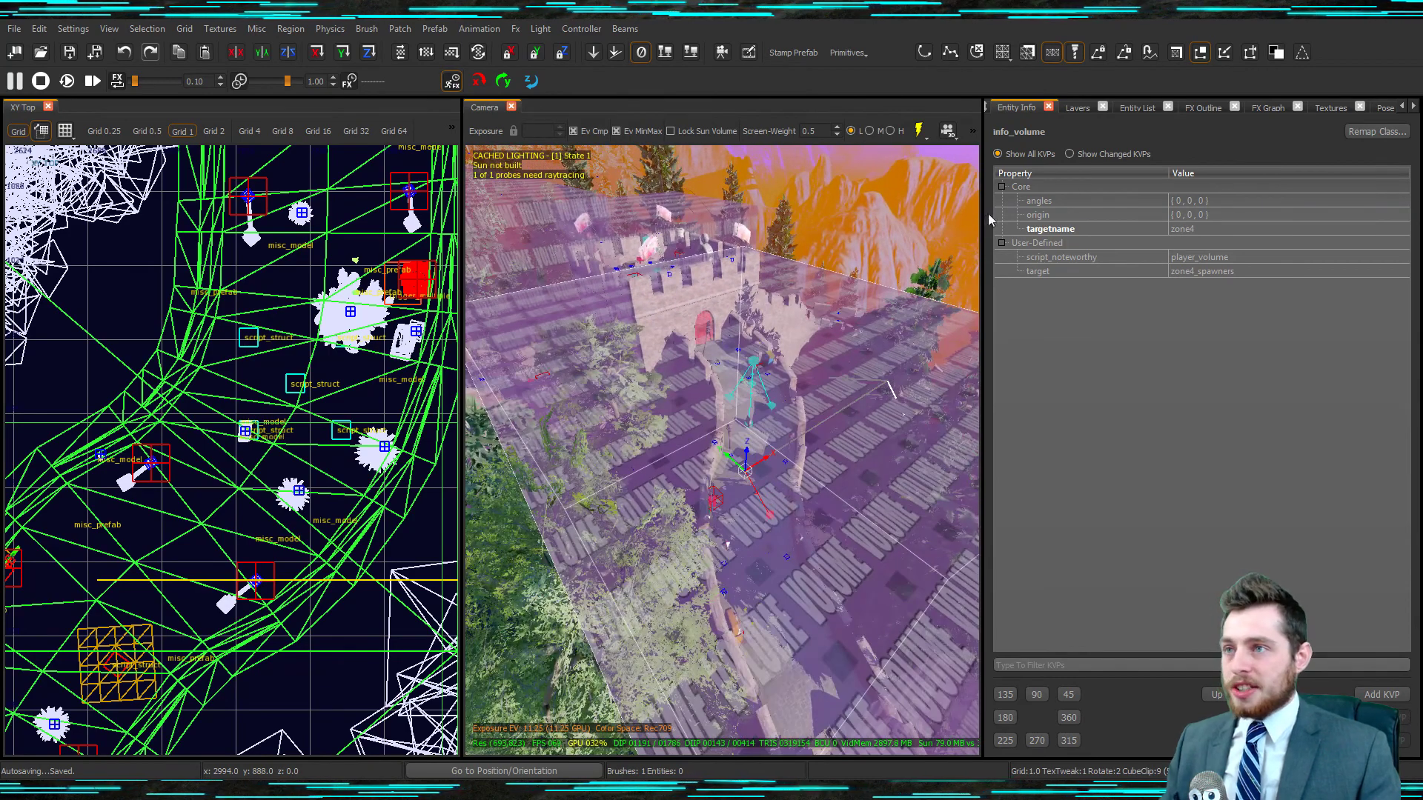
{"action": "right_click_drag", "start_coordinate": [885, 165], "coordinate": [885, 164]}
{"action": "key", "text": "Escape"}
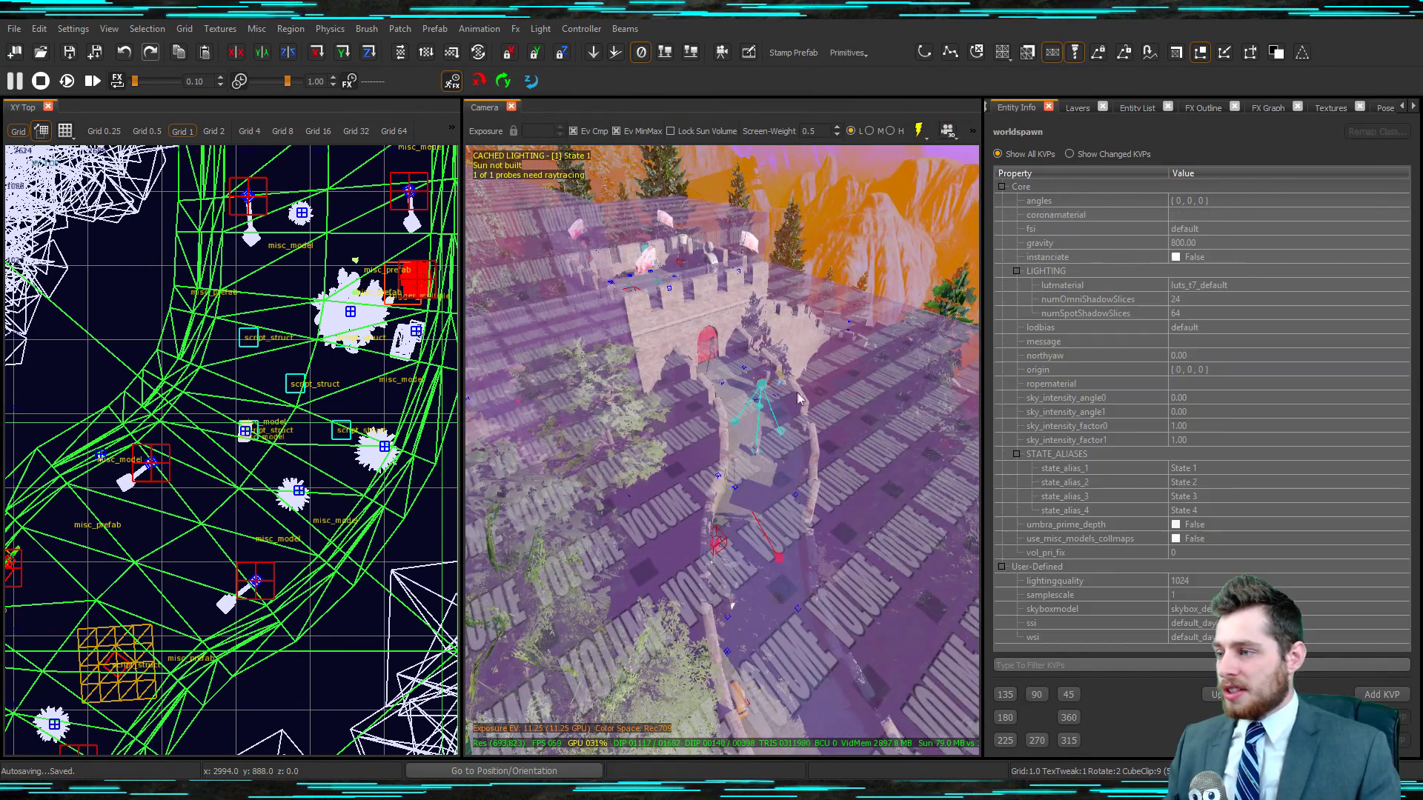
{"action": "right_click", "coordinate": [896, 68]}
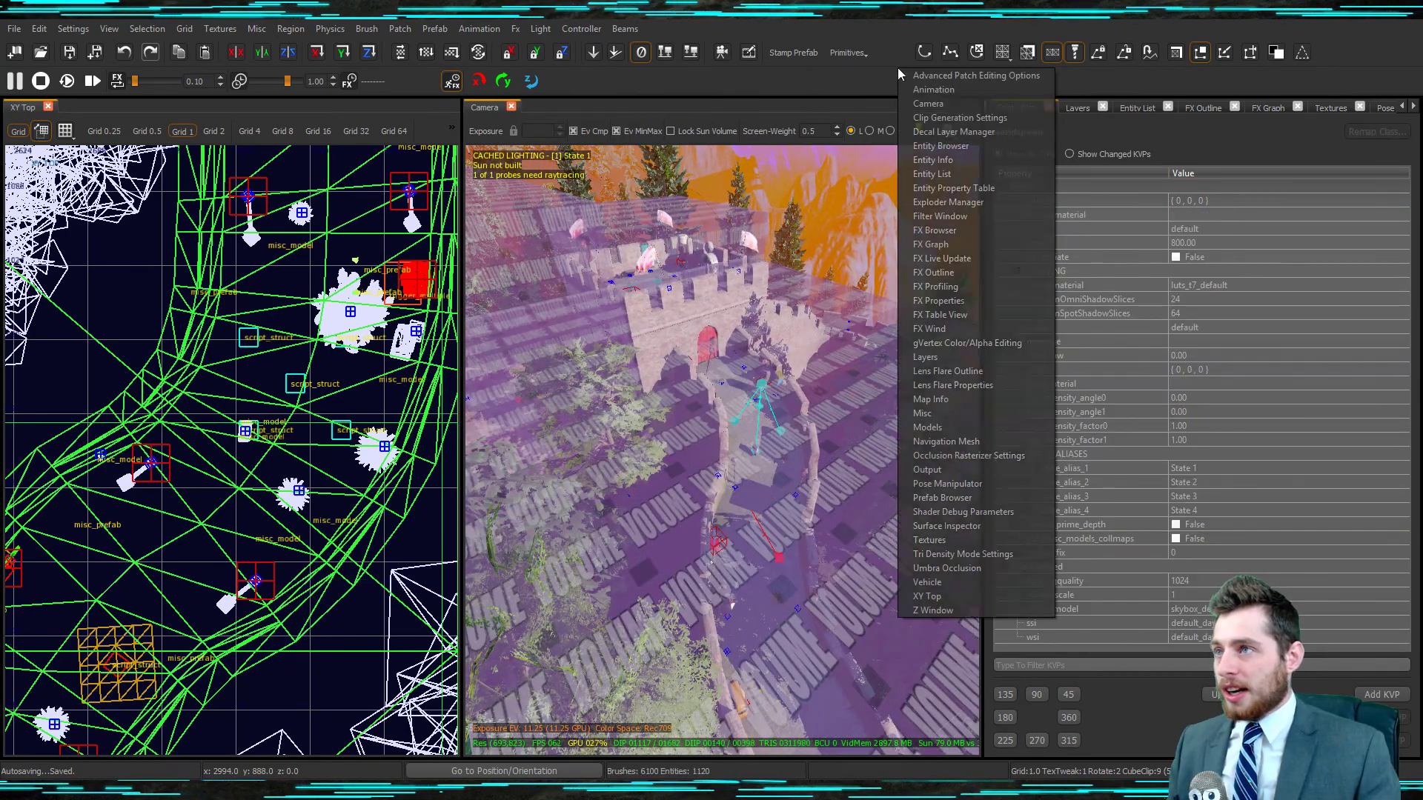
{"action": "left_click", "coordinate": [983, 158]}
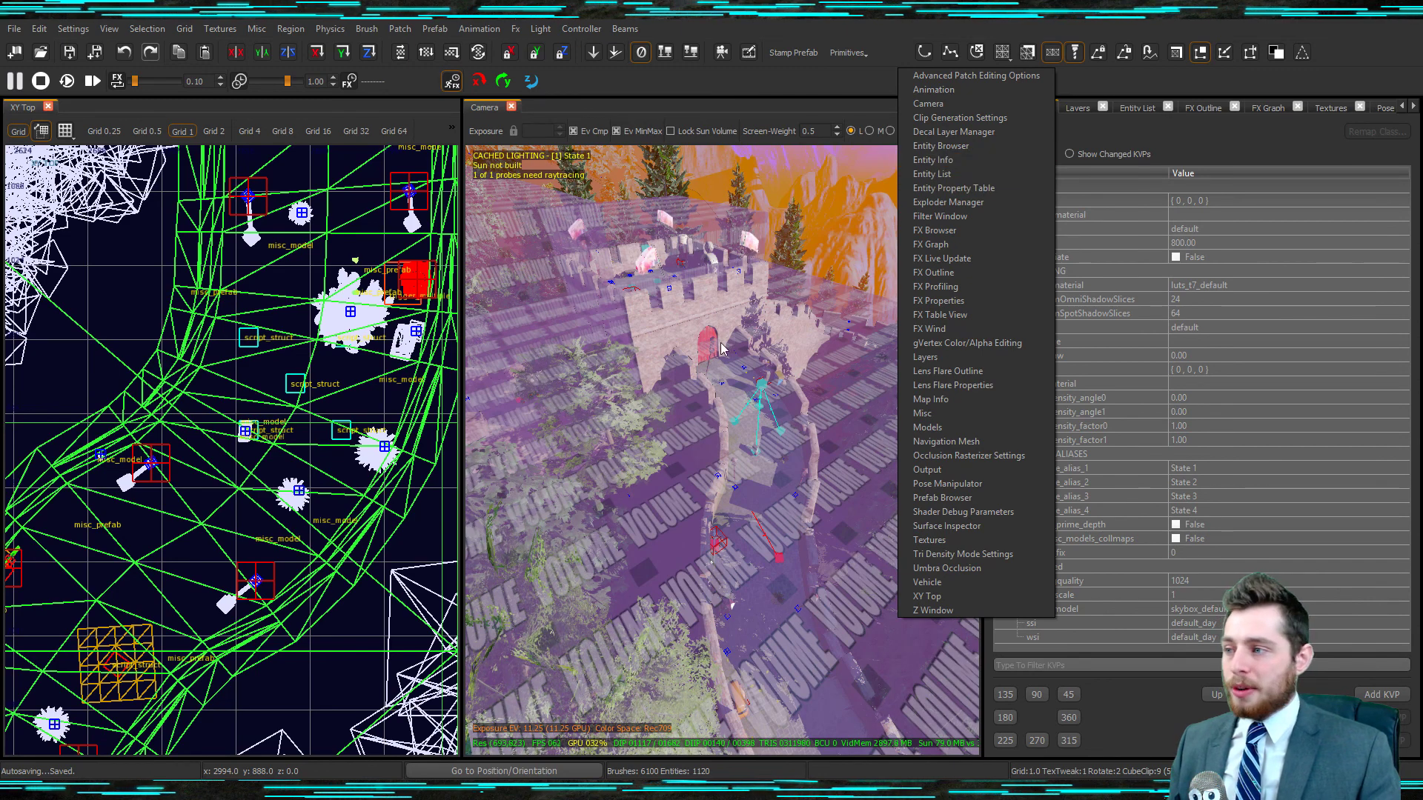
{"action": "left_click", "coordinate": [783, 419], "text": "shift"}
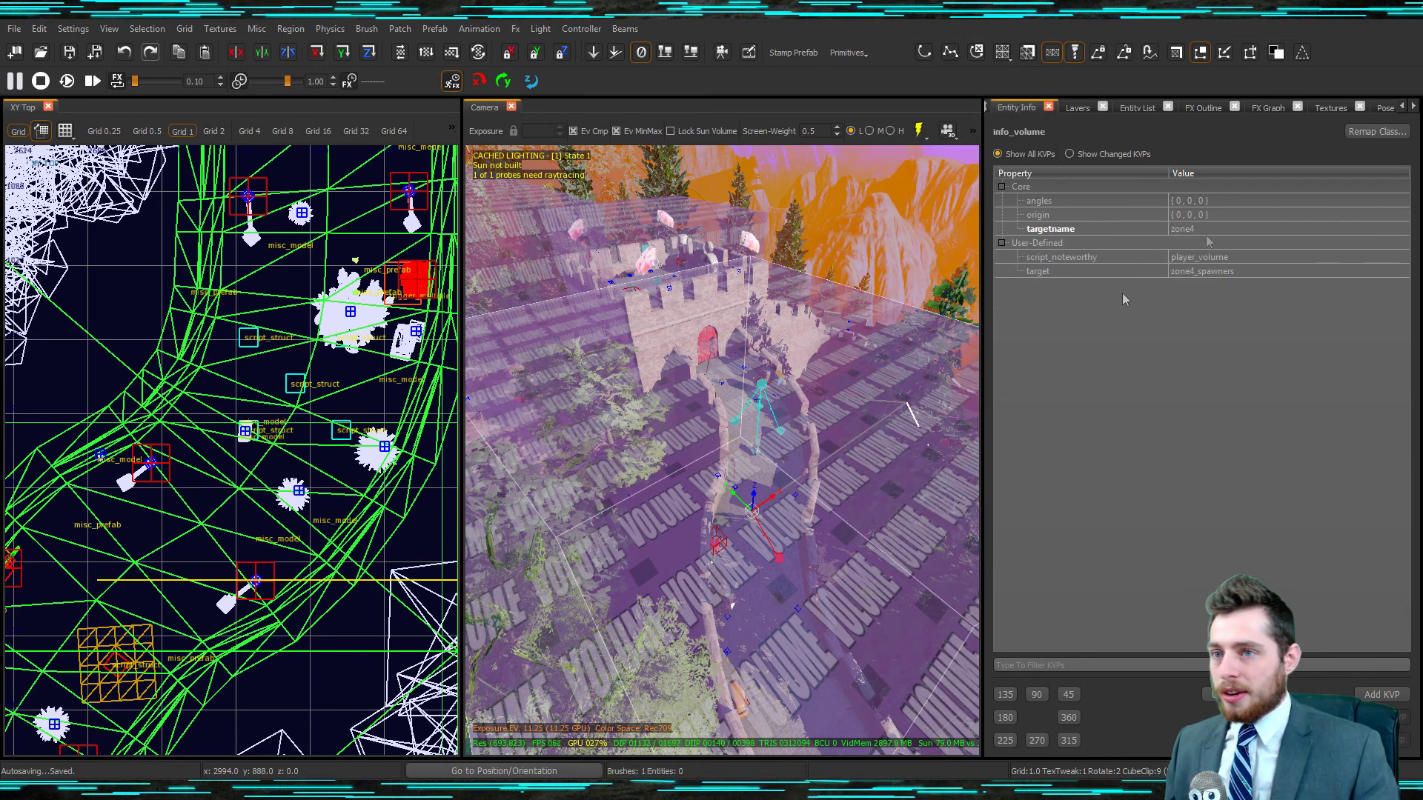
- Set script_noteworthy to zone4 on the large player_respawn_point struct beside the vending machines
{"action": "right_click_drag", "start_coordinate": [847, 390], "coordinate": [744, 354]}
{"action": "key", "text": "Escape"}
{"action": "left_click", "coordinate": [737, 357]}
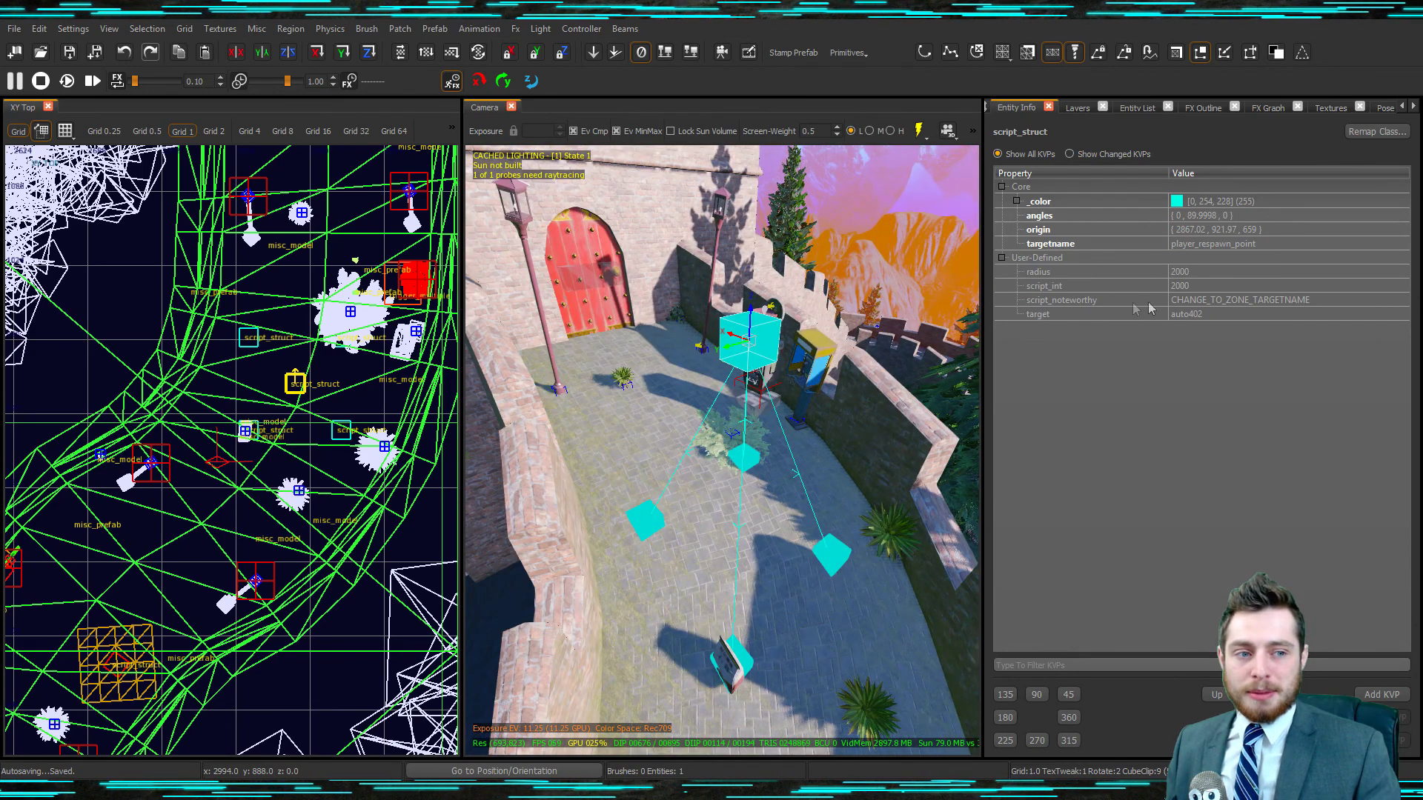
{"action": "double_click", "coordinate": [1201, 299]}
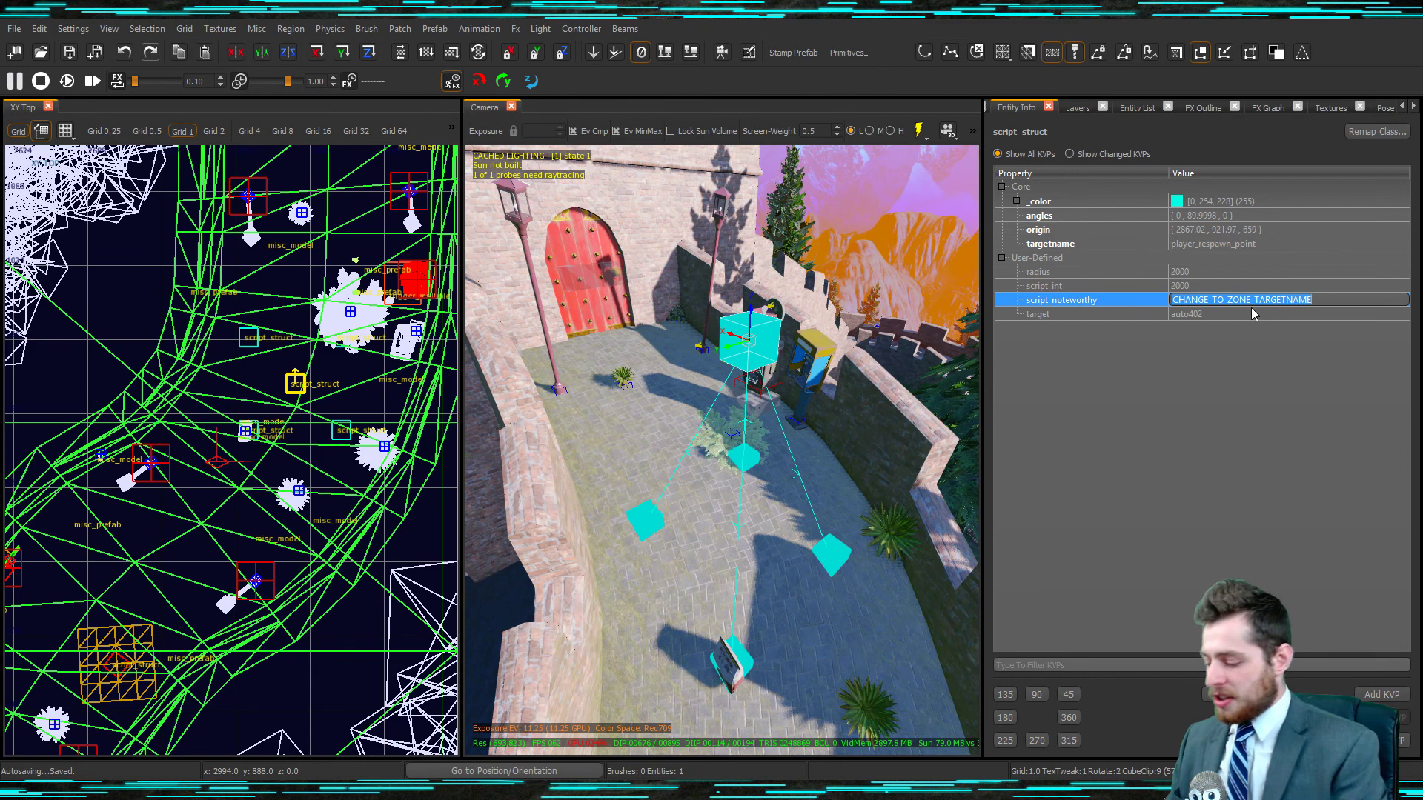
{"action": "type", "text": "zone"}
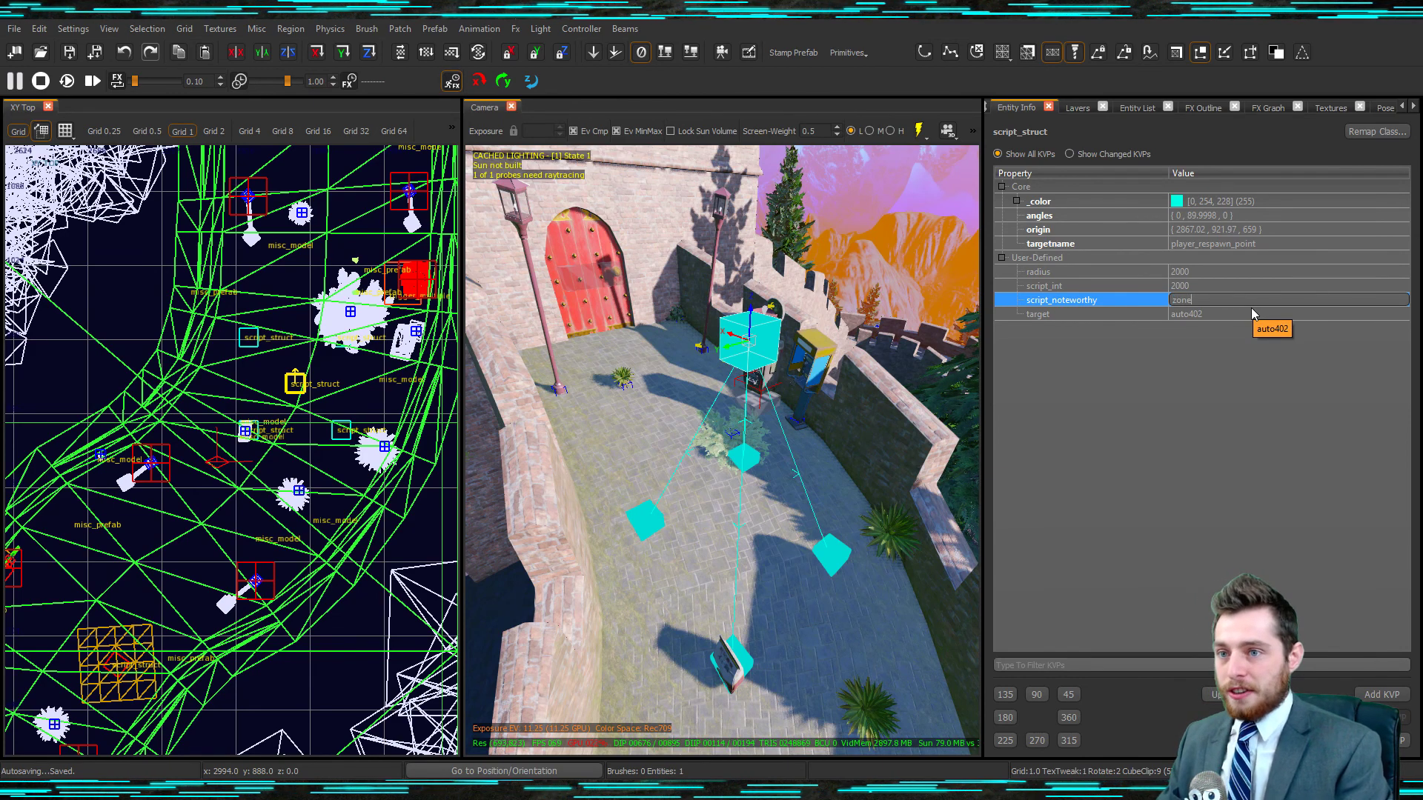
{"action": "type", "text": "4"}
{"action": "key", "text": "Return"}
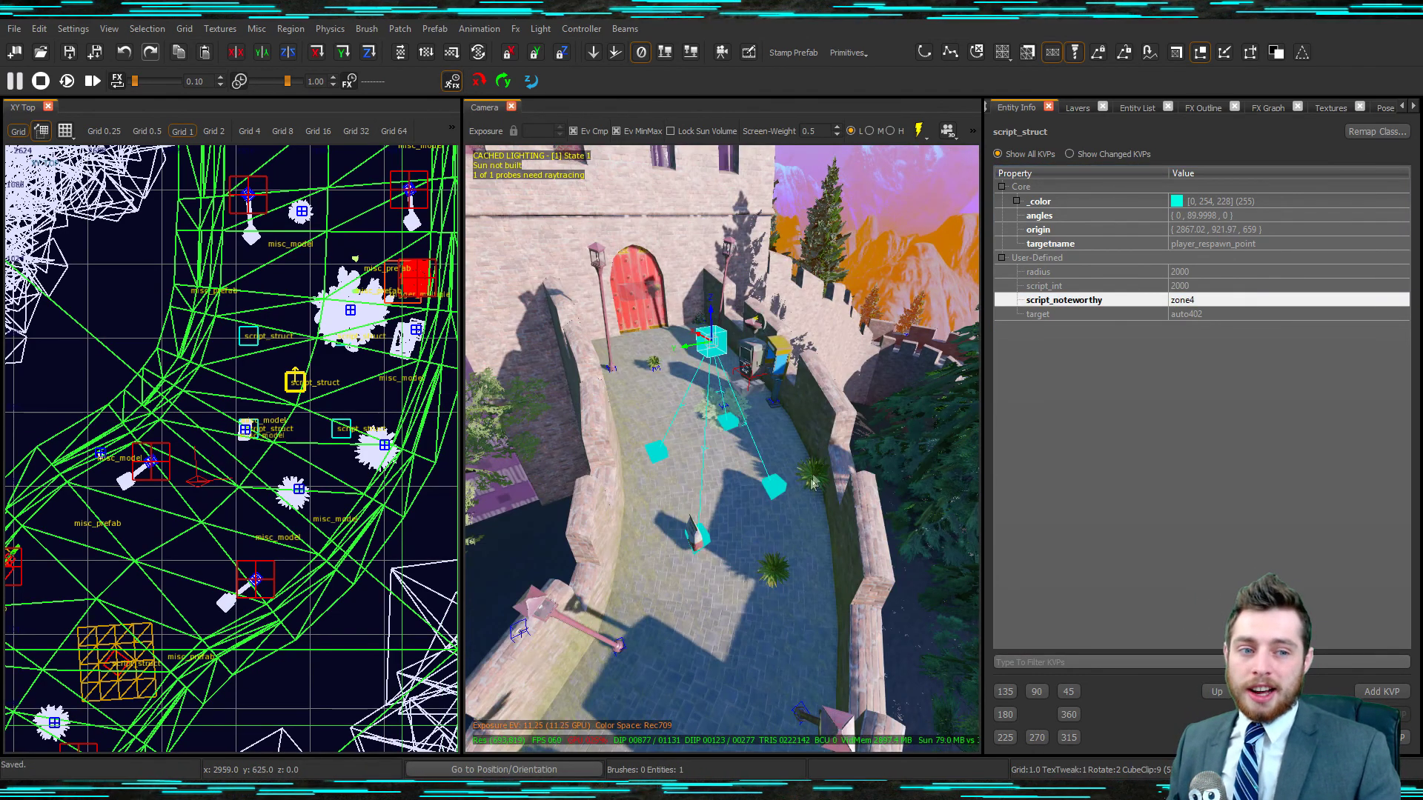
- Check the entity properties of the large respawn struct on the upper terrace near the red machine, and enlarge the camera view
{"action": "right_click_drag", "start_coordinate": [813, 483], "coordinate": [770, 478]}
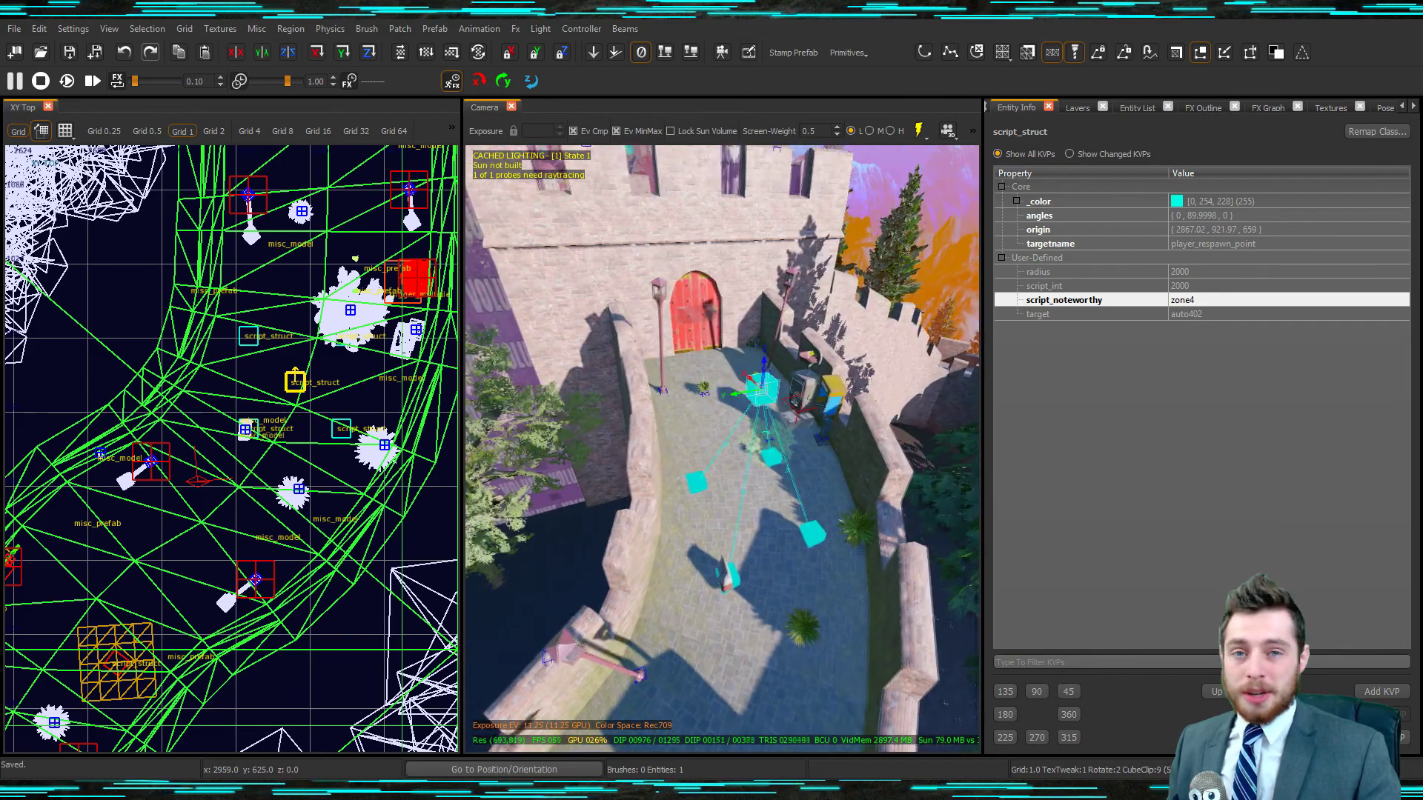
{"action": "key", "text": "Escape"}
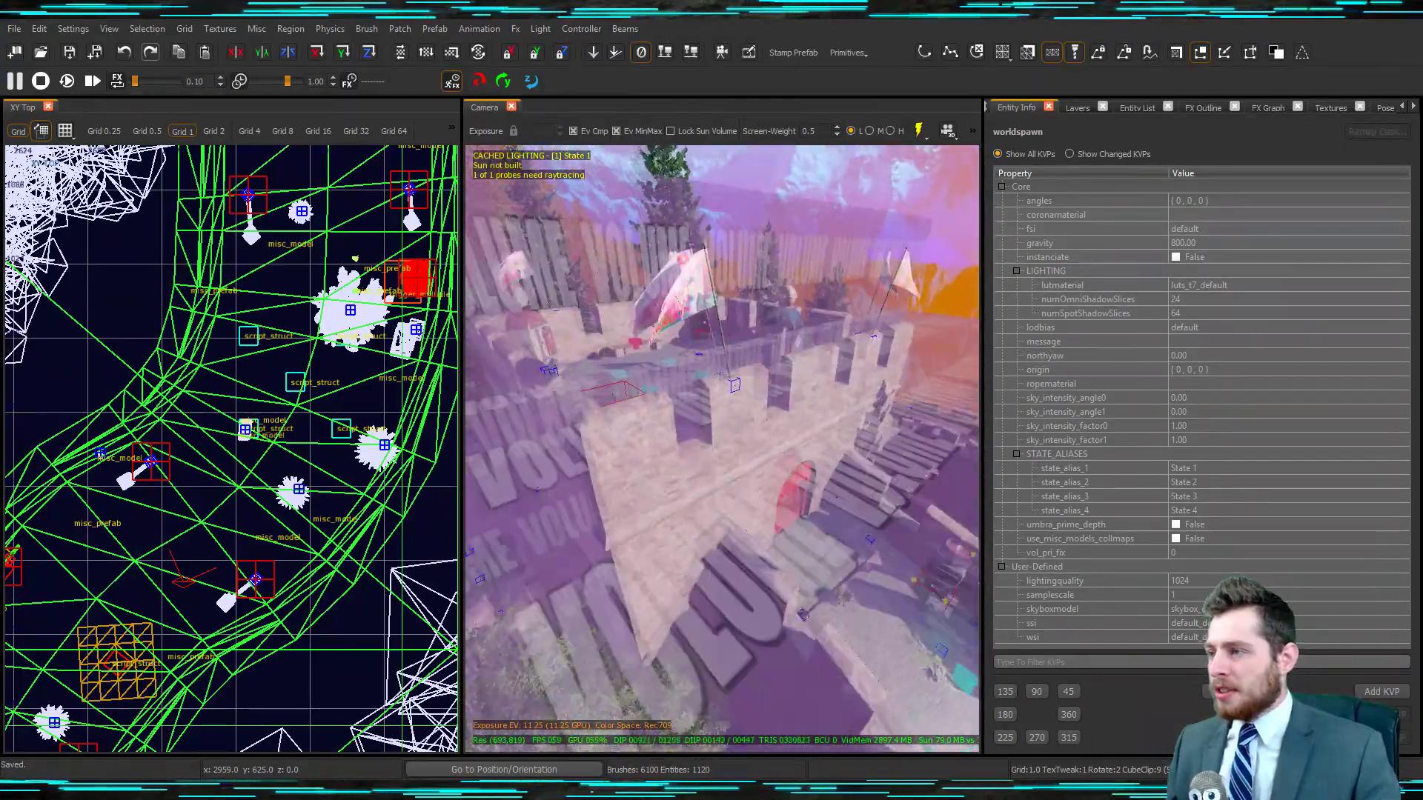
{"action": "key", "text": "w"}
{"action": "right_click_drag", "start_coordinate": [790, 564], "coordinate": [829, 494]}
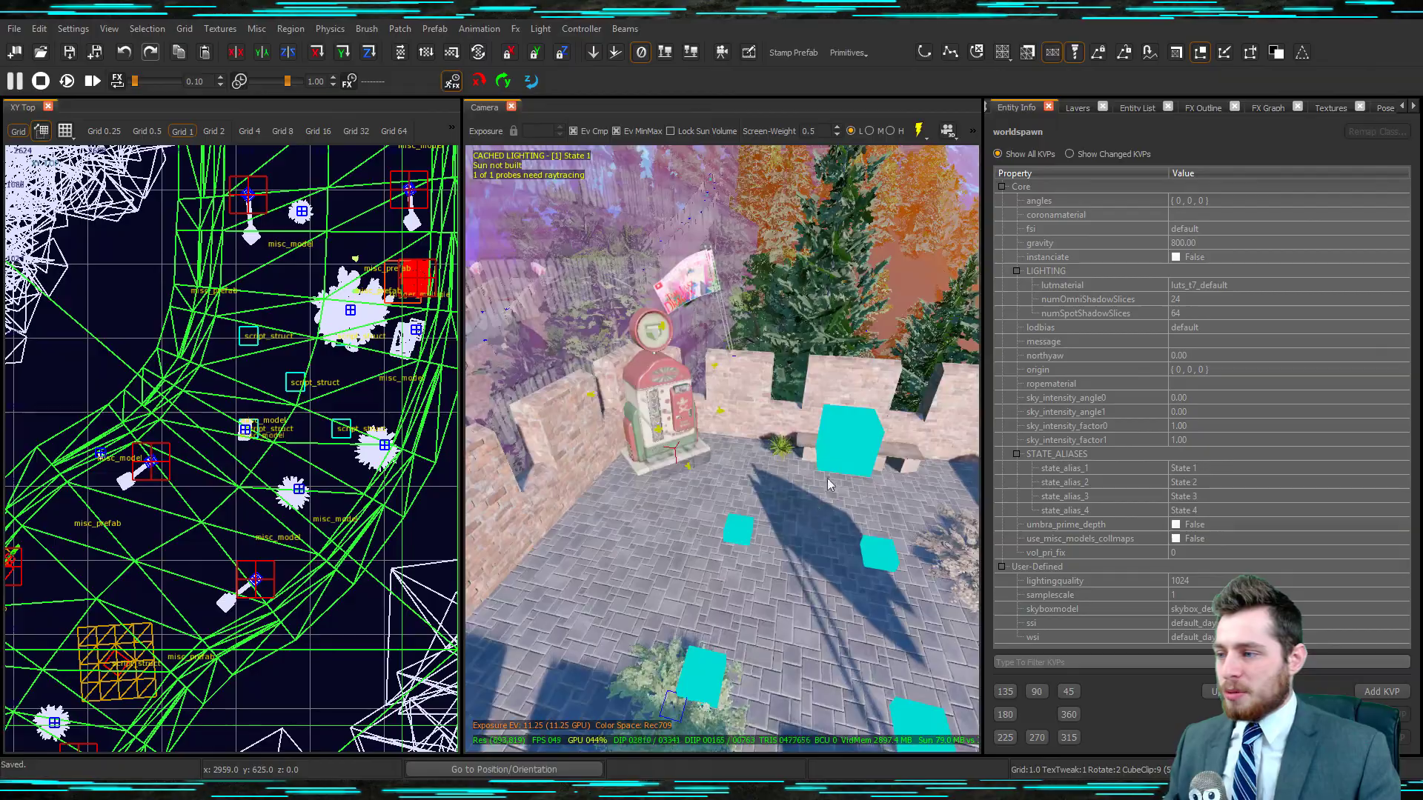
{"action": "left_click", "coordinate": [854, 453]}
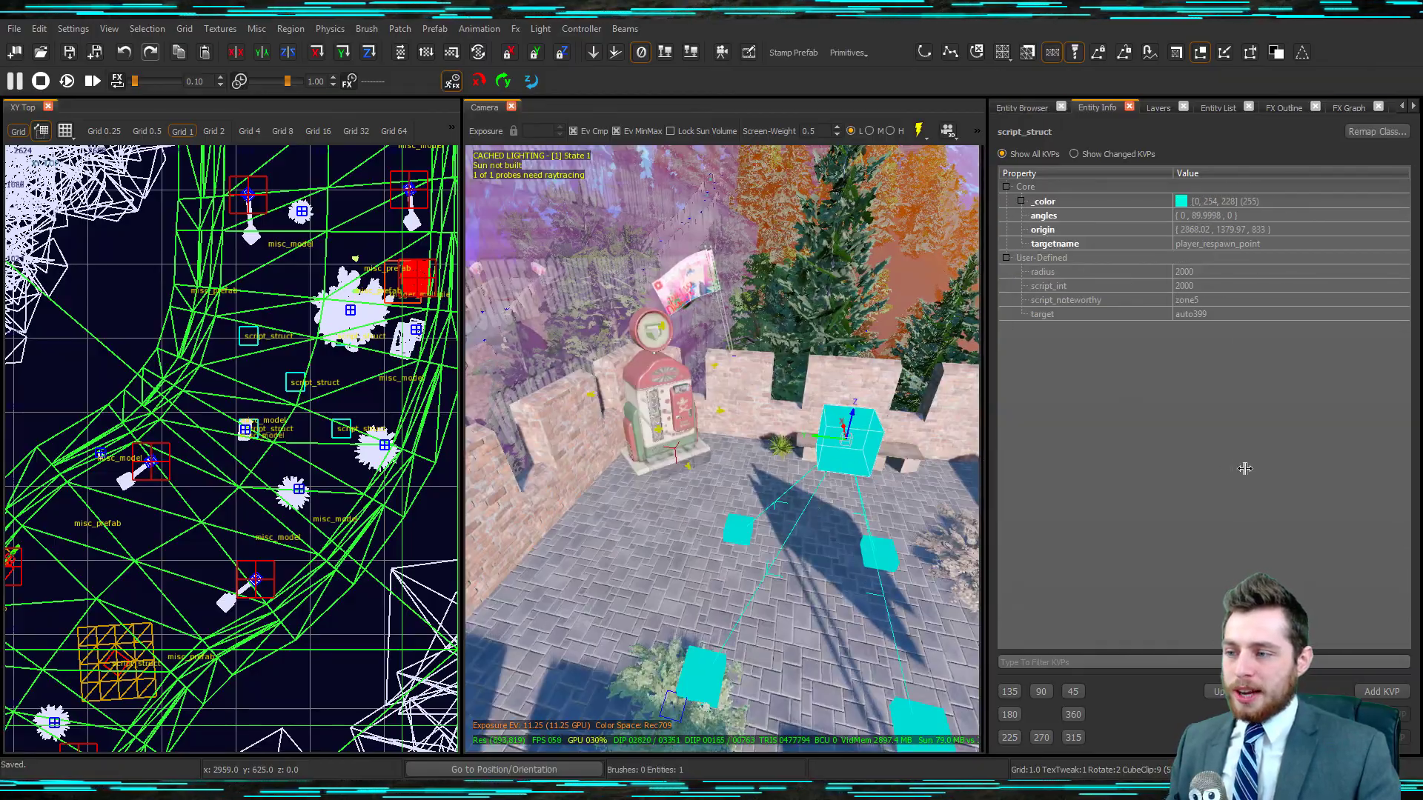
{"action": "left_click_drag", "start_coordinate": [981, 462], "coordinate": [1245, 462]}
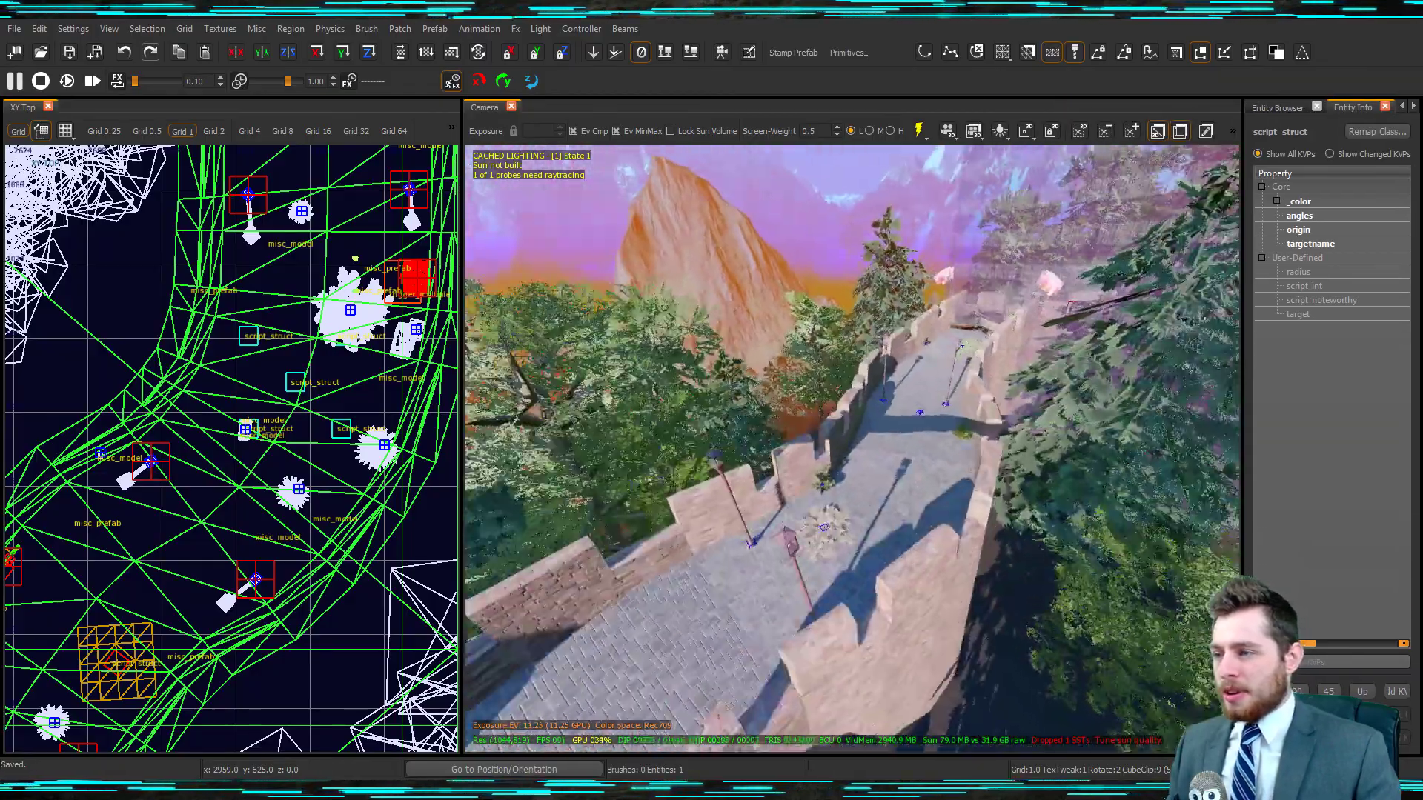
- Select the large respawn struct on the tree-shaded wall walkway and examine its links to the four surrounding points
{"action": "right_click_drag", "start_coordinate": [852, 448], "coordinate": [1112, 478]}
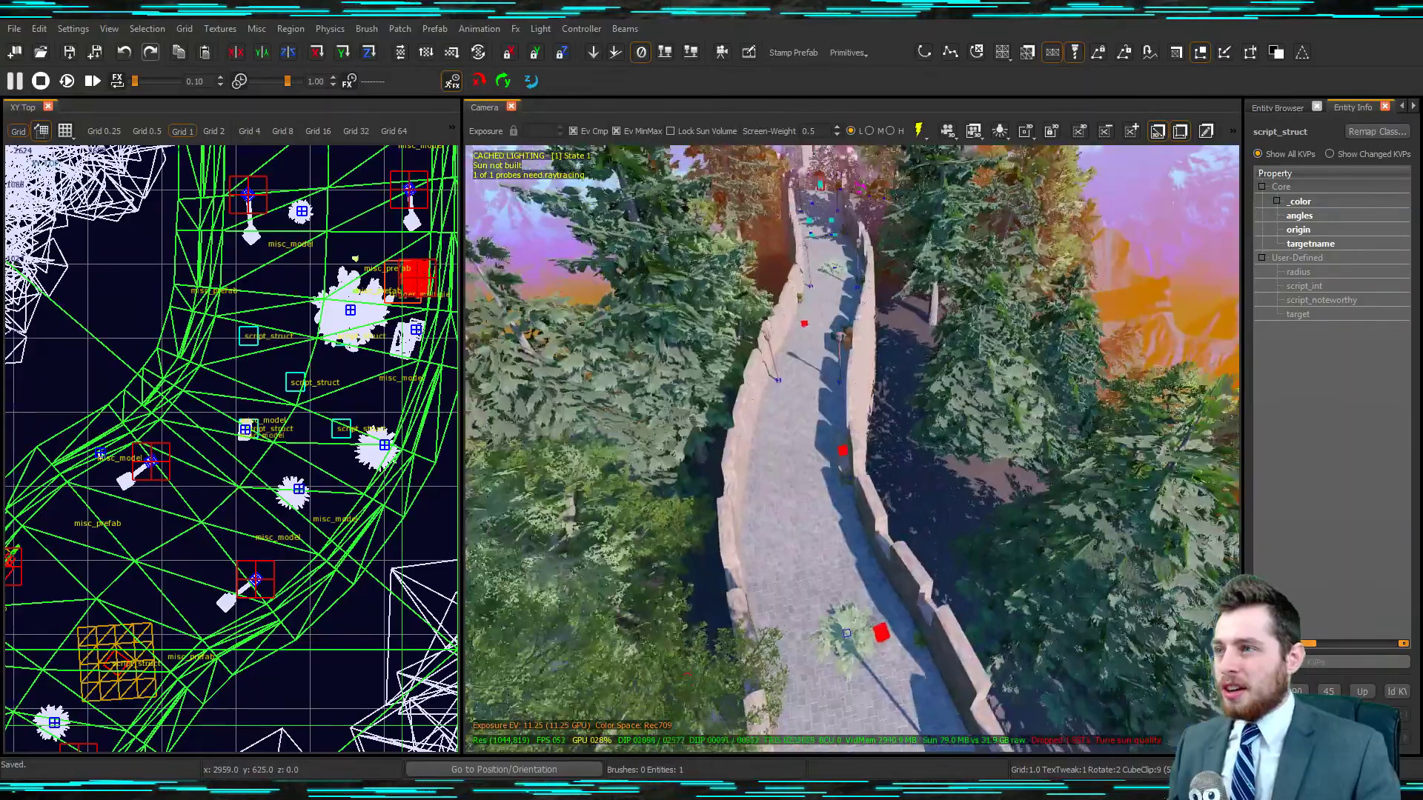
{"action": "right_click_drag", "start_coordinate": [852, 448], "coordinate": [867, 370]}
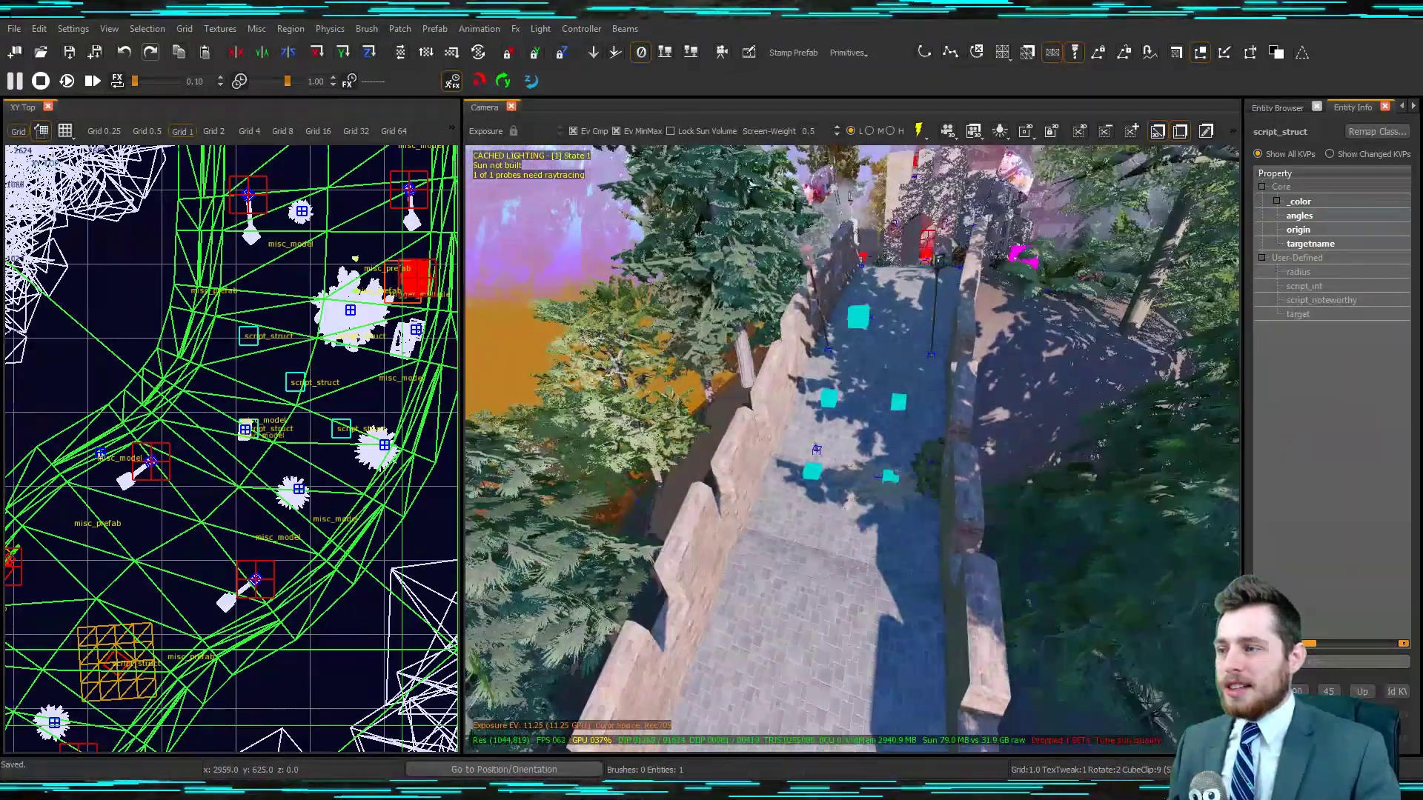
{"action": "right_click_drag", "start_coordinate": [874, 474], "coordinate": [876, 482]}
{"action": "left_click", "coordinate": [828, 369], "text": "shift"}
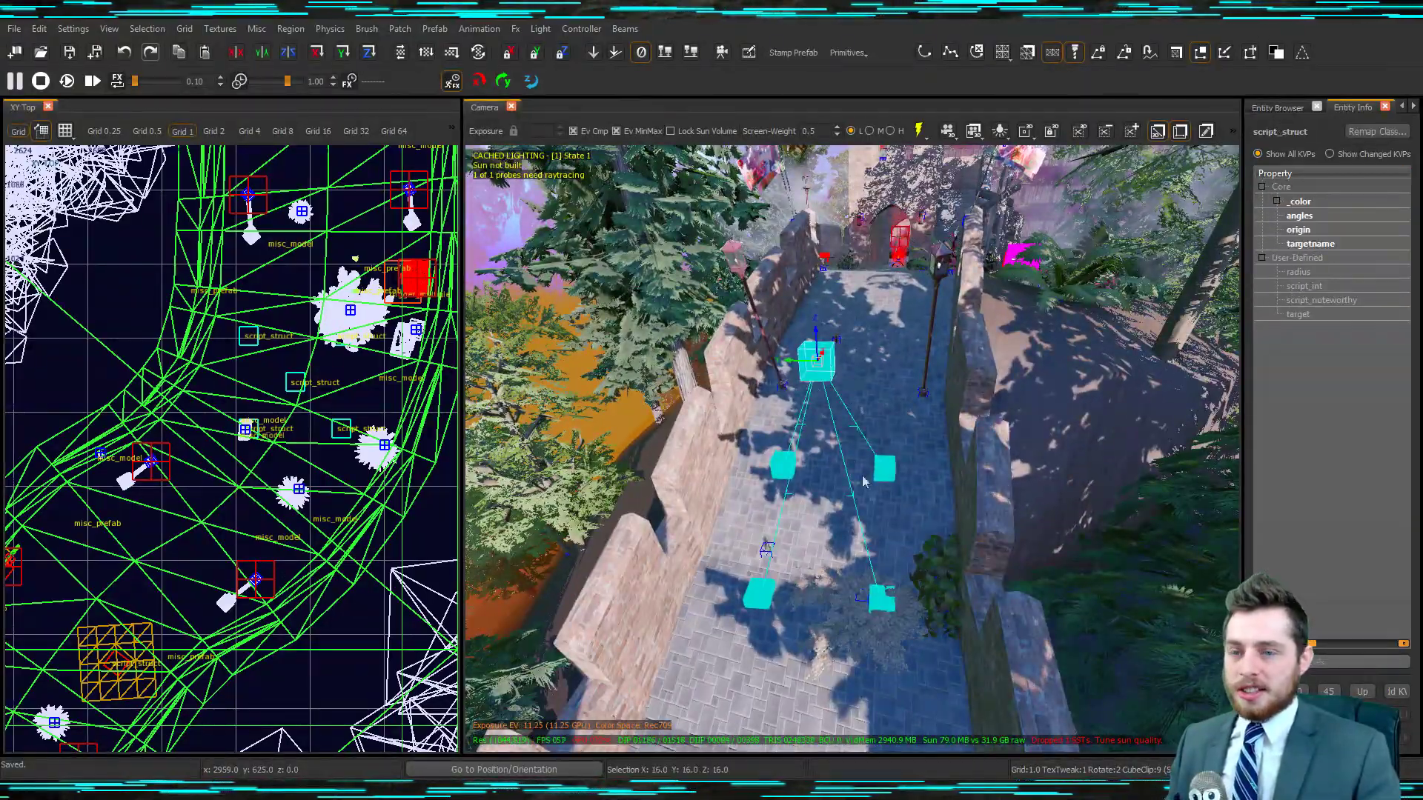
{"action": "left_click_drag", "start_coordinate": [1242, 363], "coordinate": [1070, 378]}
{"action": "left_click_drag", "start_coordinate": [1179, 398], "coordinate": [1234, 404]}
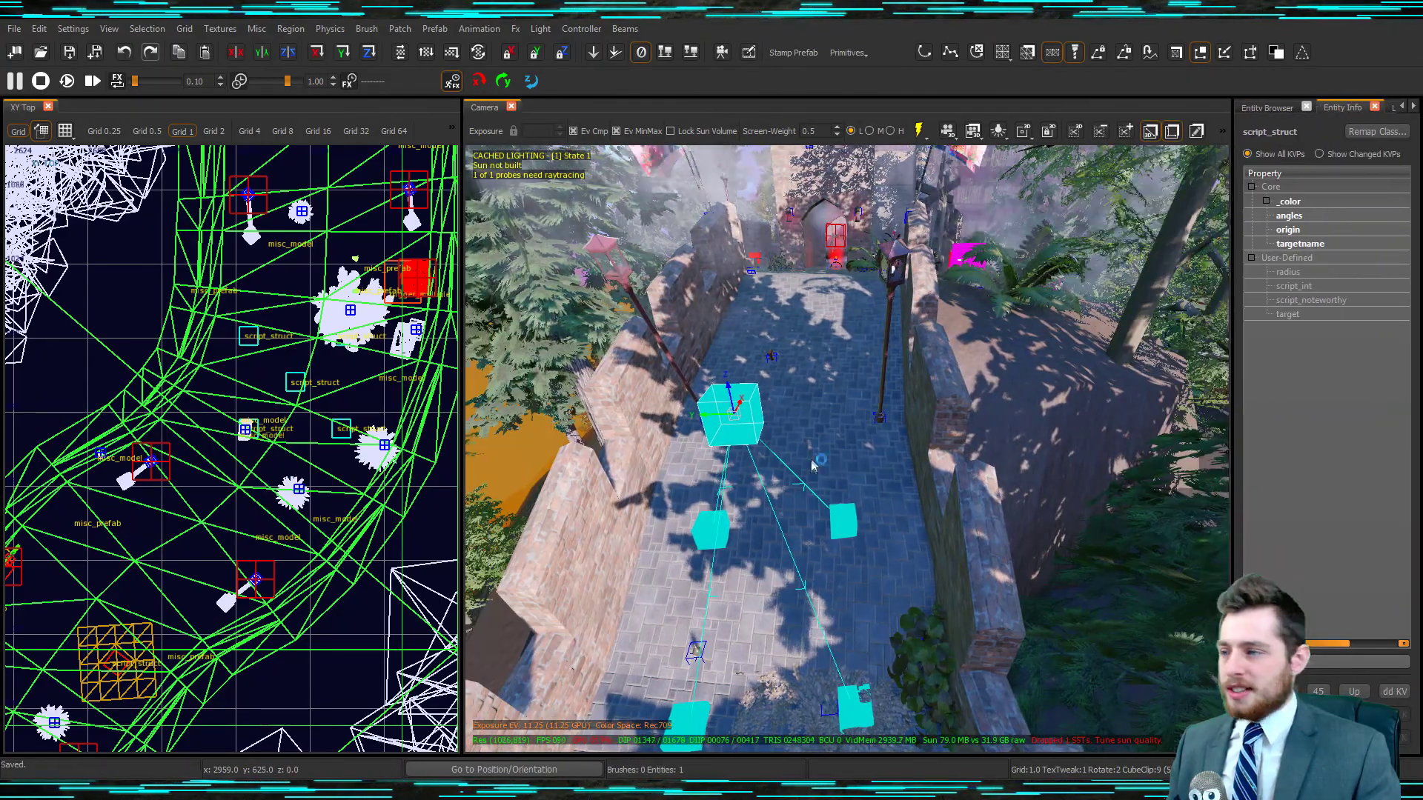
{"action": "key", "text": "Escape"}
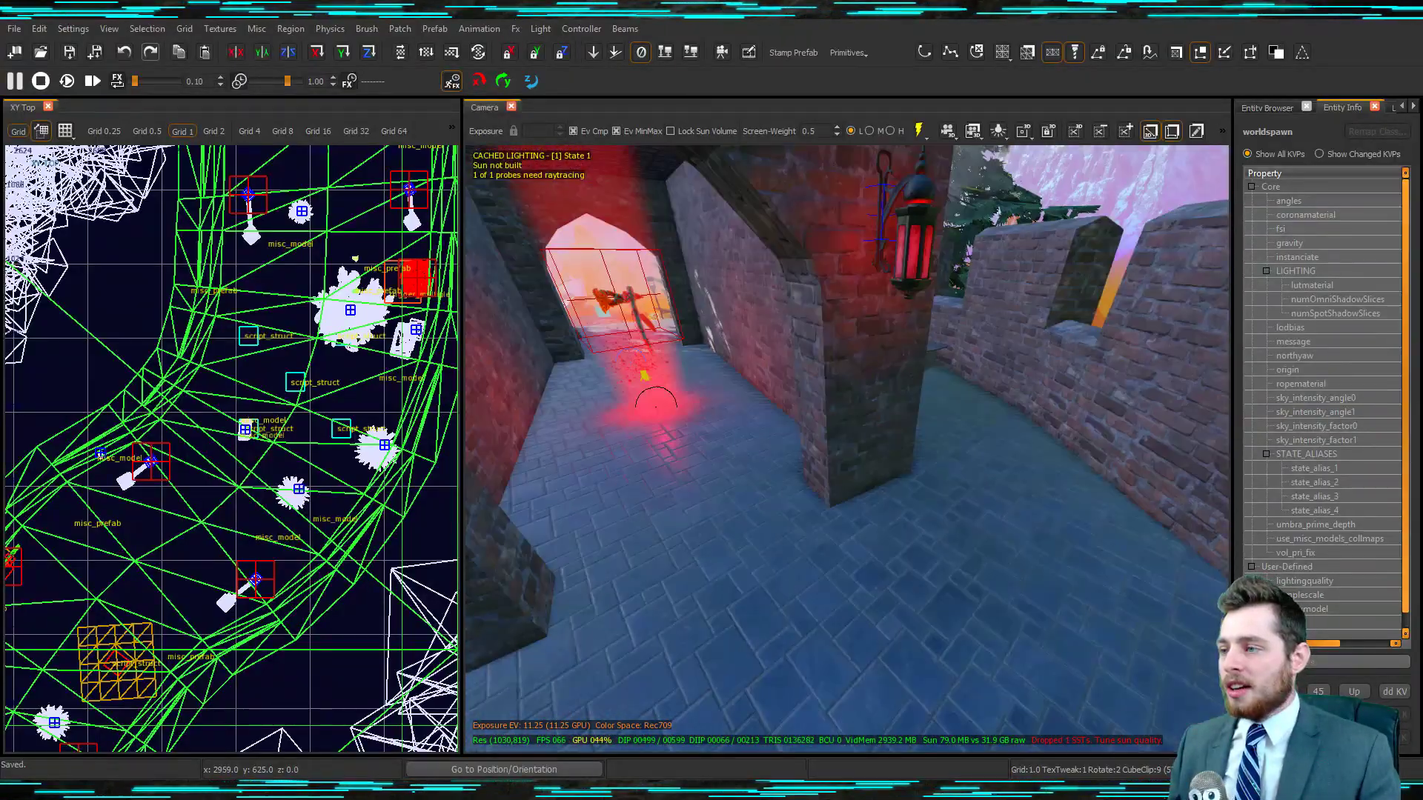
- Examine the red-lit archway and the walled walkway with the camera in game view
{"action": "key", "text": "s"}
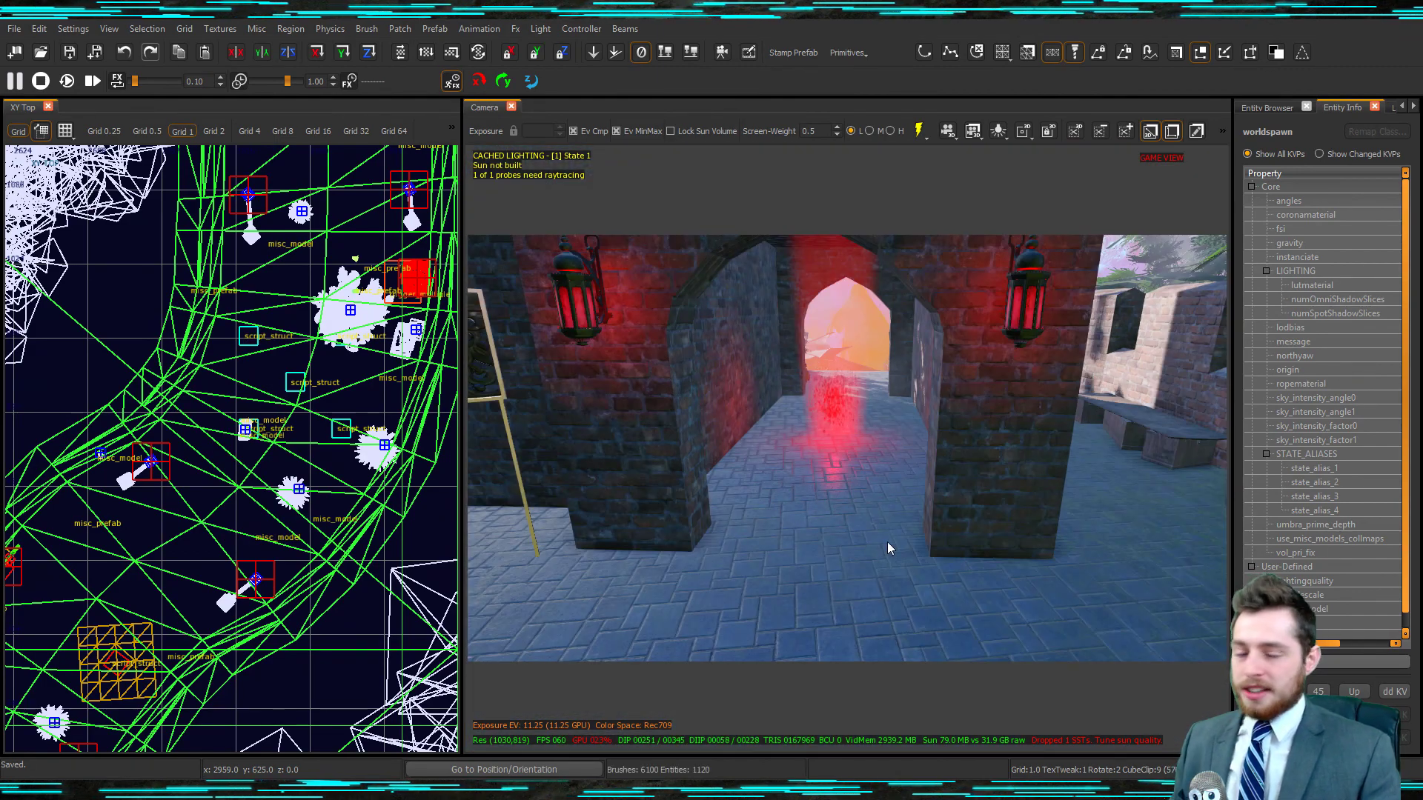
{"action": "right_click_drag", "start_coordinate": [890, 548], "coordinate": [878, 522]}
{"action": "key", "text": "w"}
{"action": "key", "text": "w"}
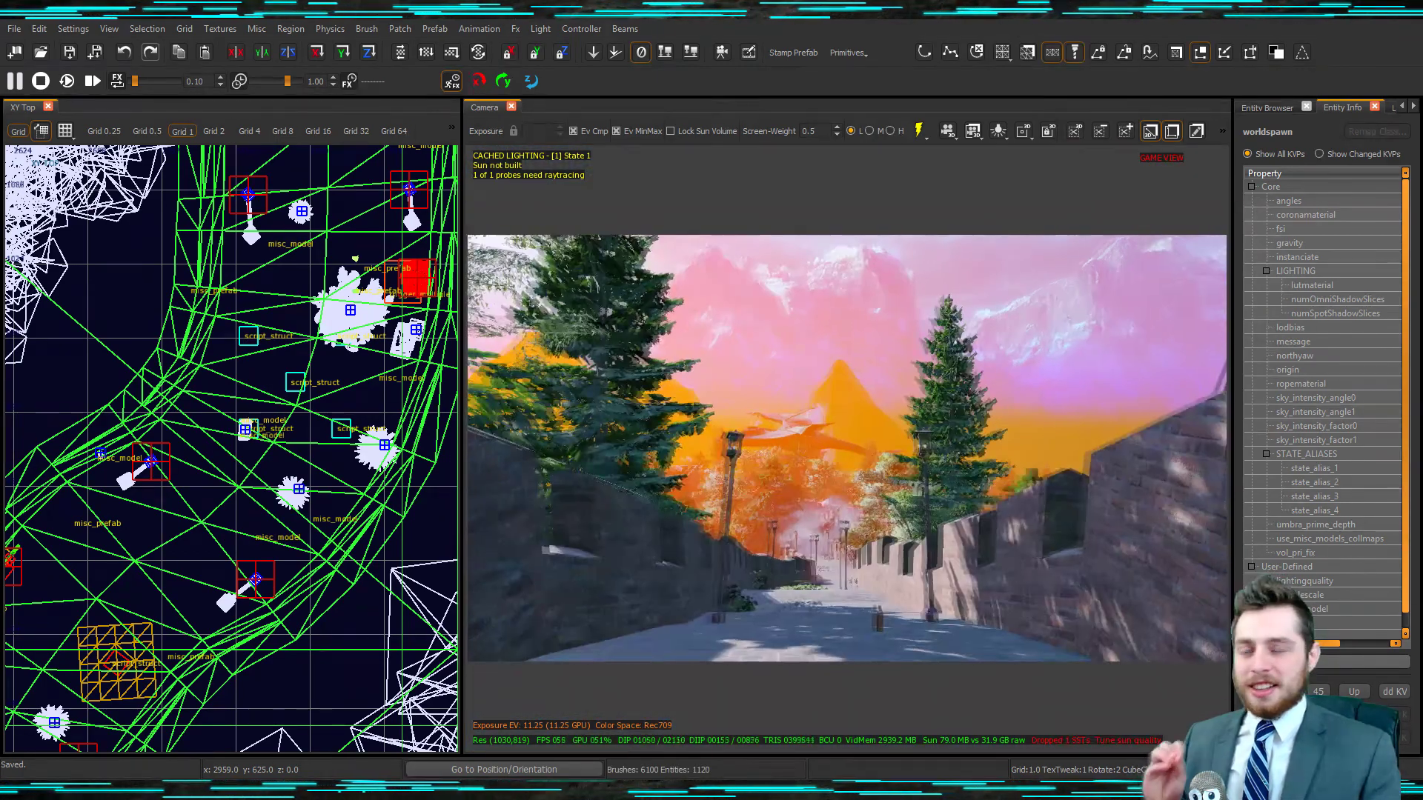